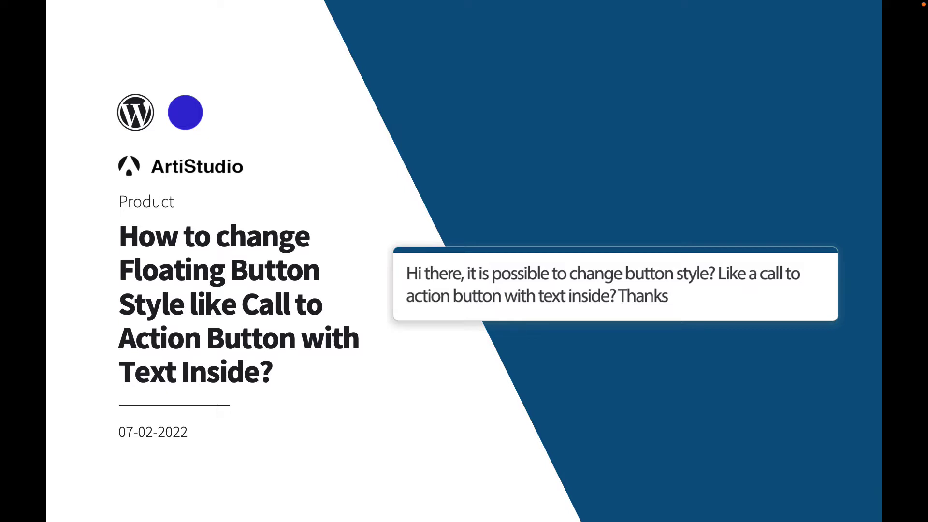
key(Page_Down)
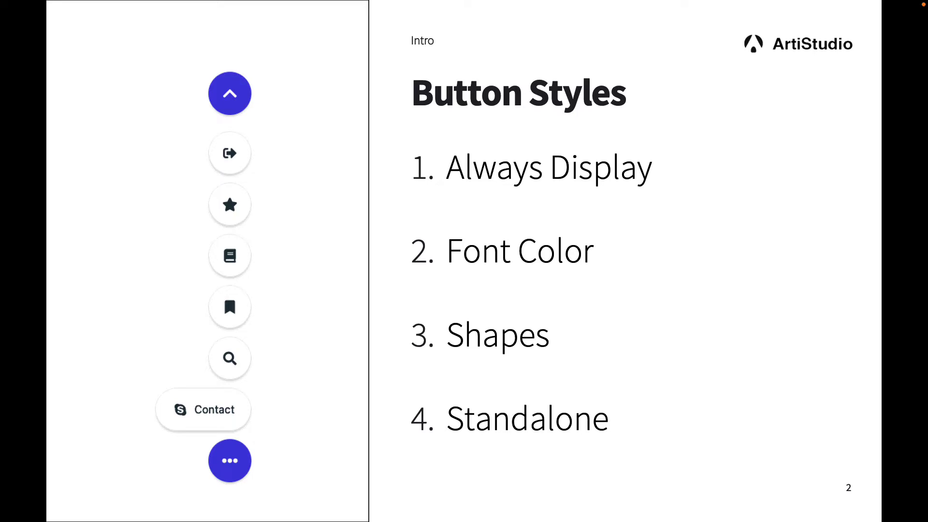
key(Right)
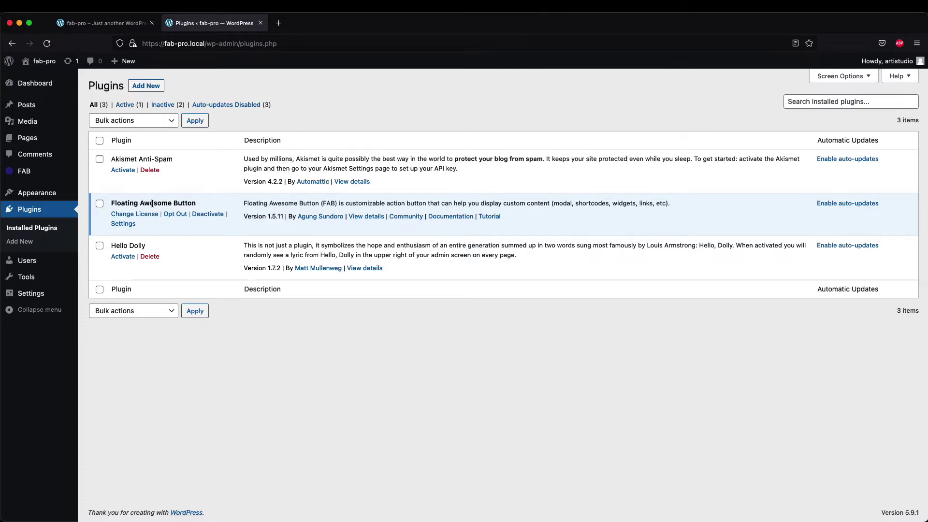
Create a new FAB floating button entry and title it "Call to Action"
mouse_move(46, 176)
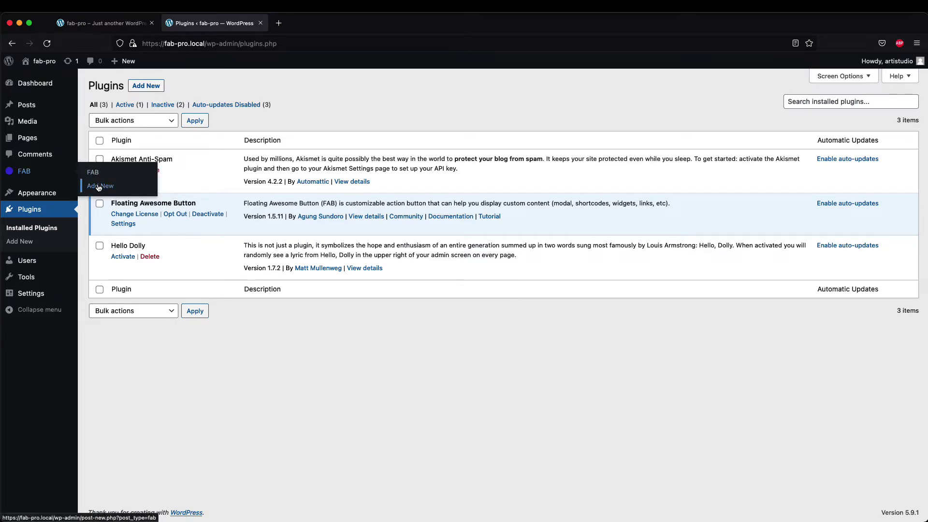
click(99, 187)
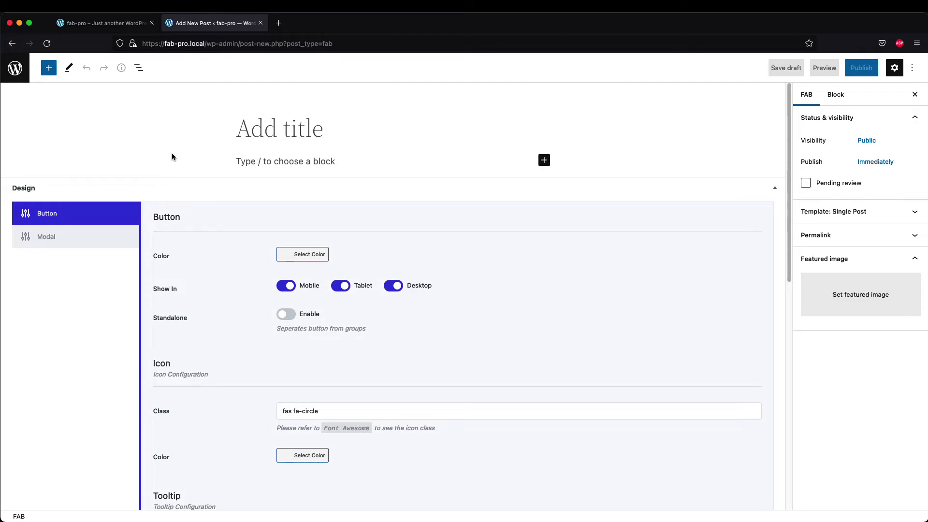
text(C)
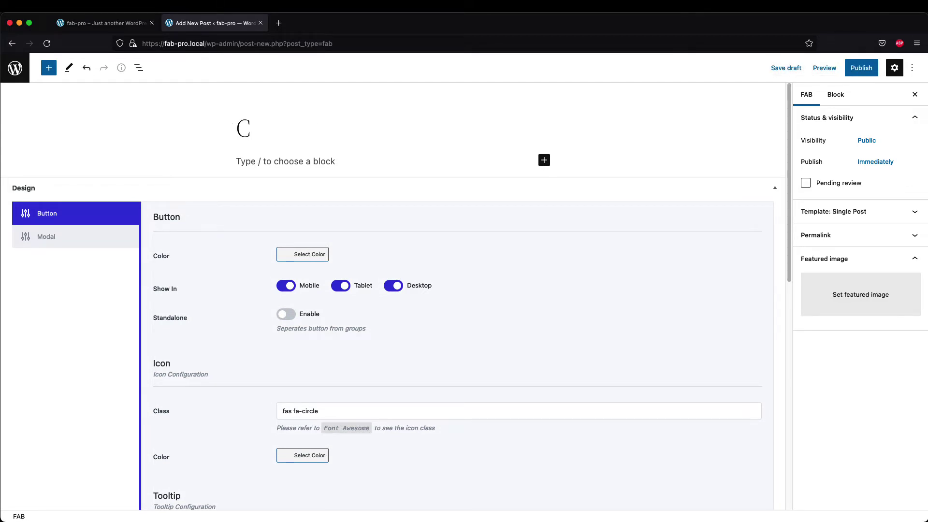
text(all to Action)
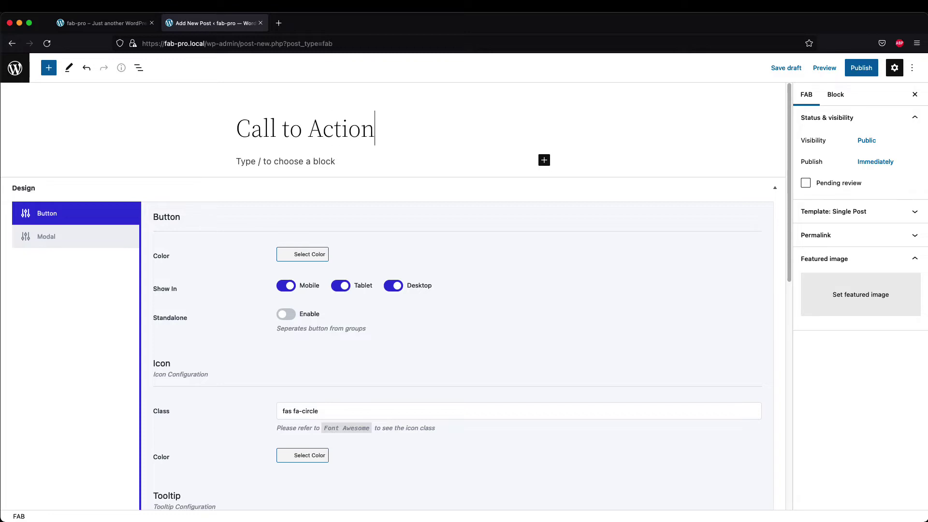
Set the button's icon class to "fas fa-fire" in the icon configuration
scroll(172, 164, down, 2)
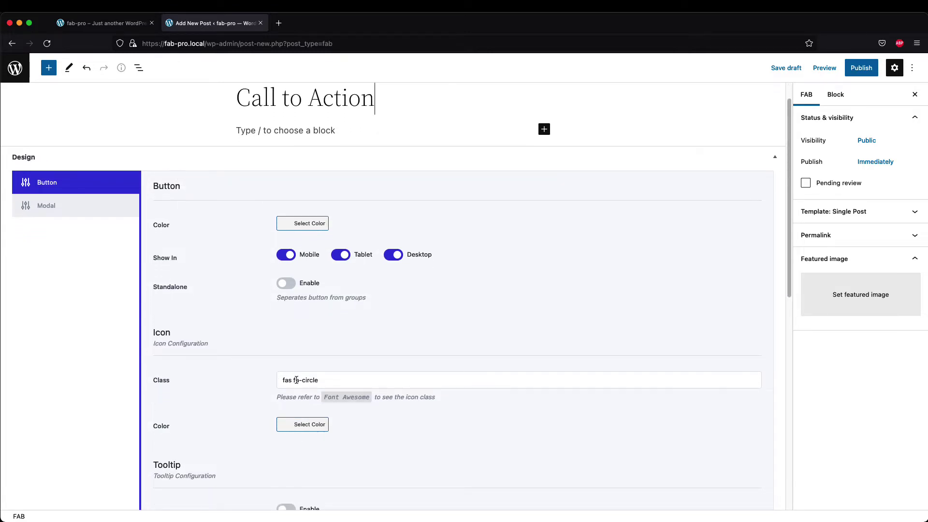
drag(302, 380, 337, 378)
text(fire)
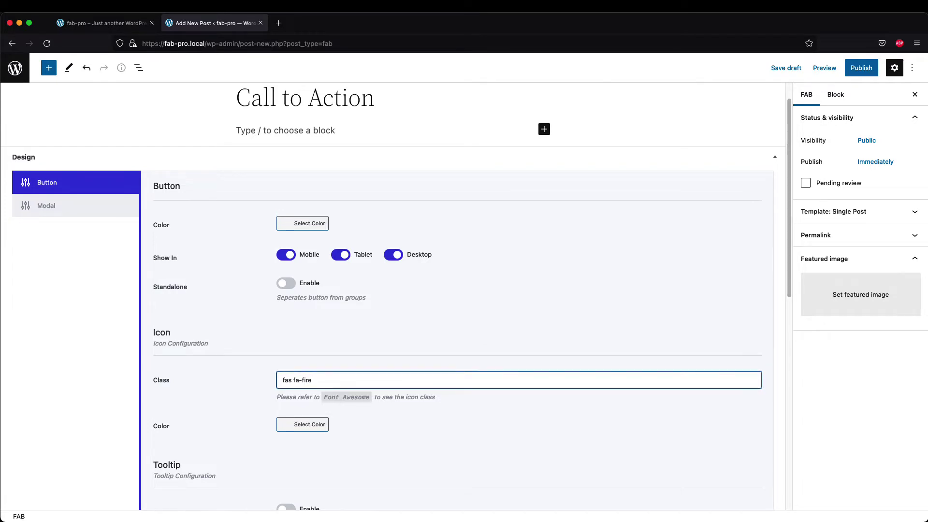
click(243, 355)
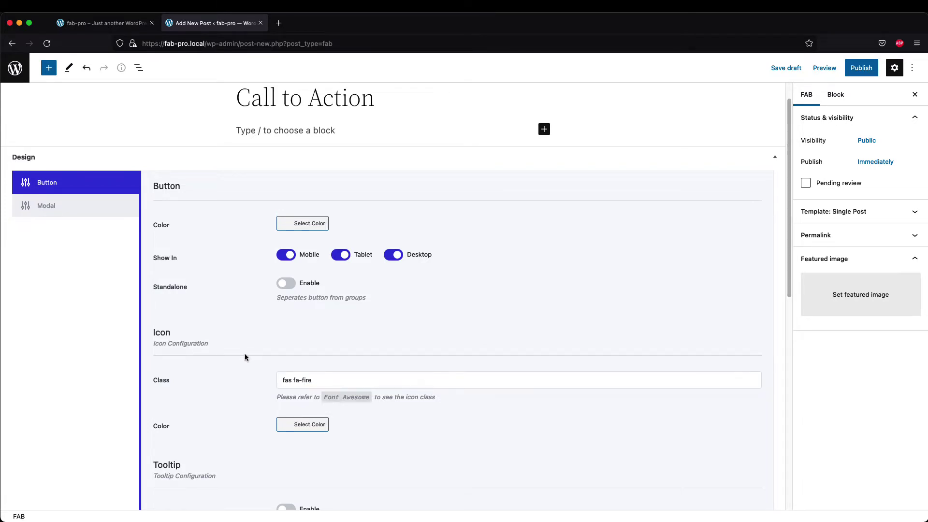
Set the button color to a bright, fully saturated red in the Button design settings
click(304, 224)
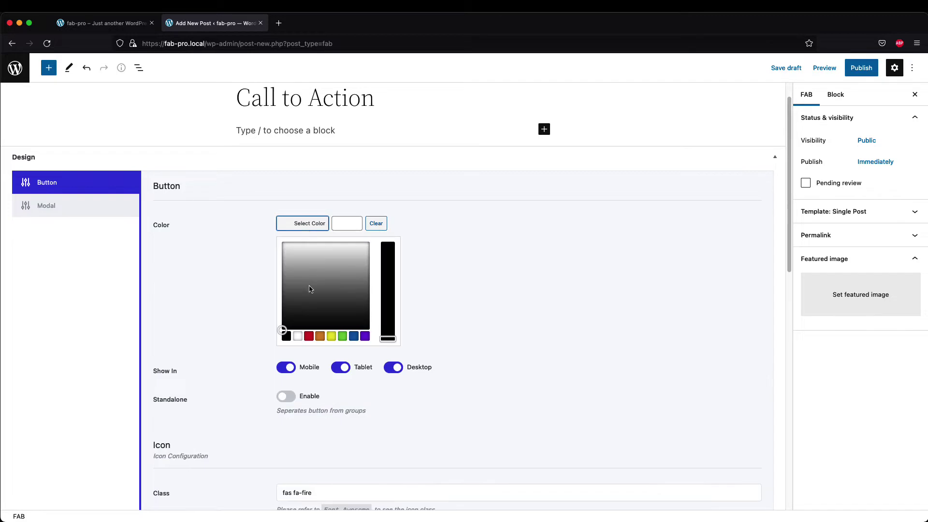
click(309, 336)
click(284, 252)
drag(283, 253, 271, 238)
click(217, 260)
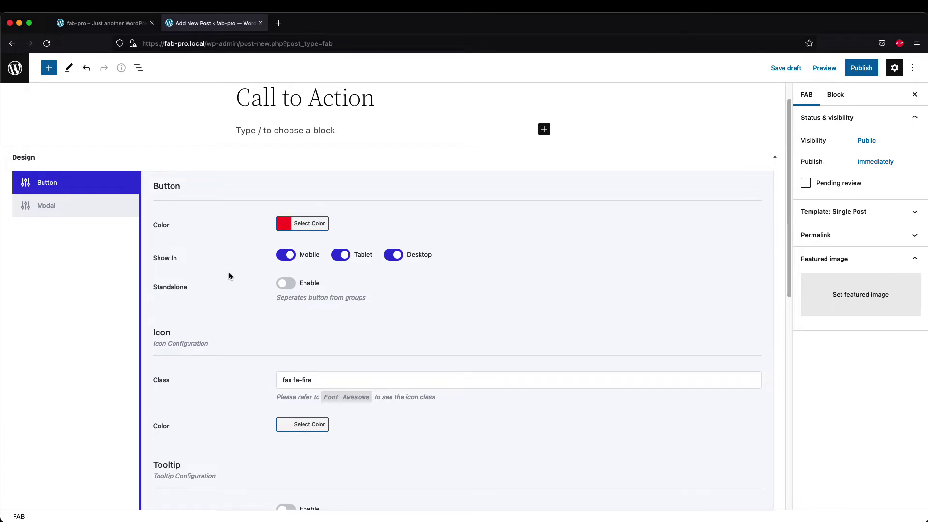
Set the floating button's action type to Link in its settings
scroll(229, 276, down, 1)
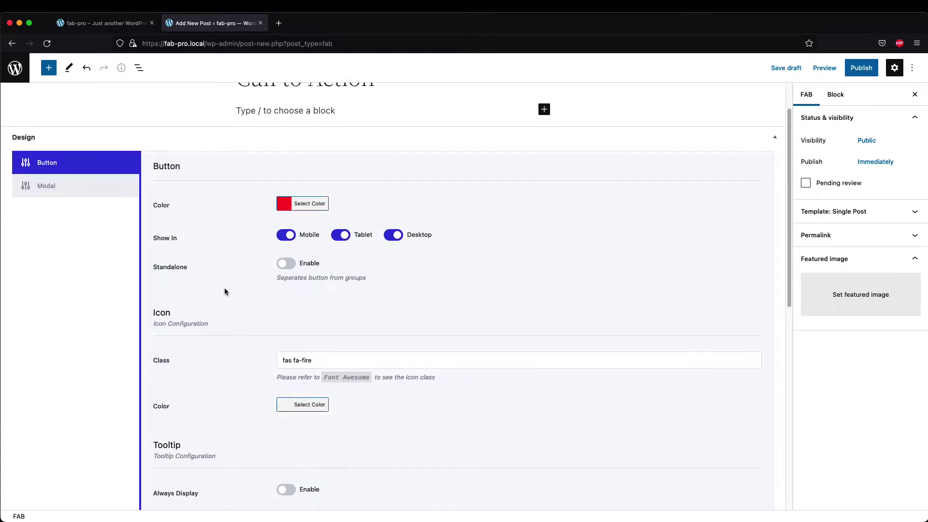
scroll(225, 290, down, 10)
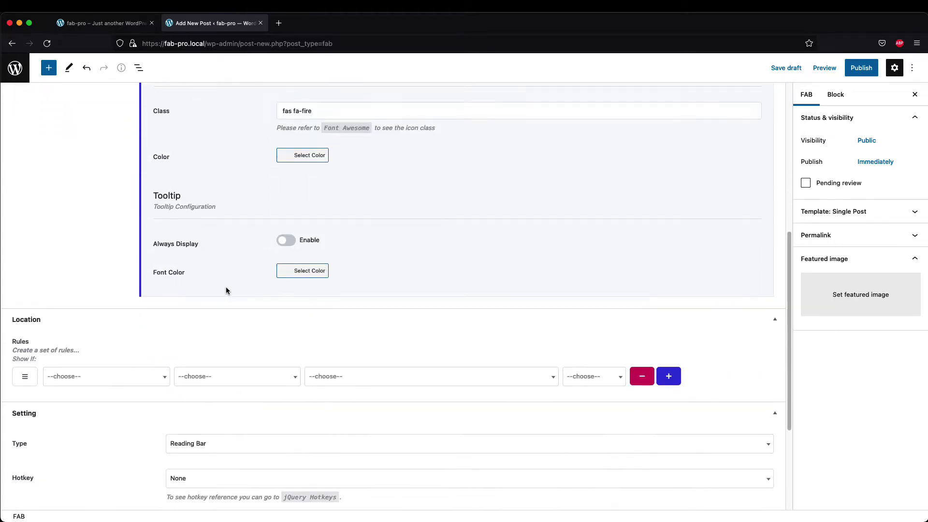
scroll(225, 290, down, 3)
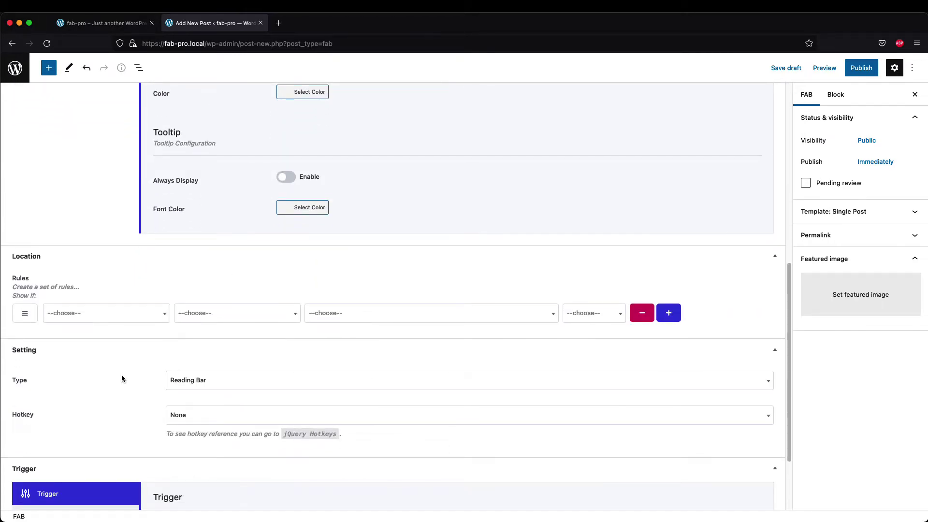
click(179, 382)
click(205, 483)
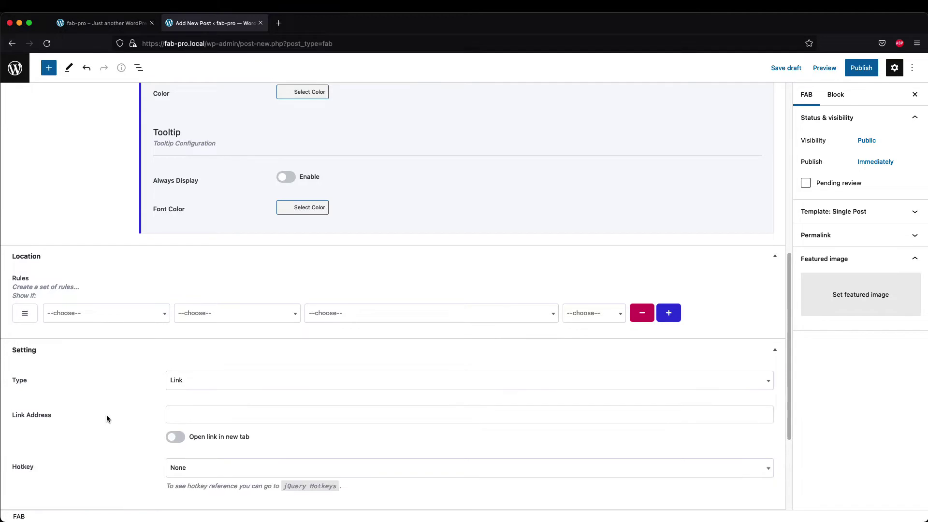
scroll(107, 415, down, 4)
click(210, 310)
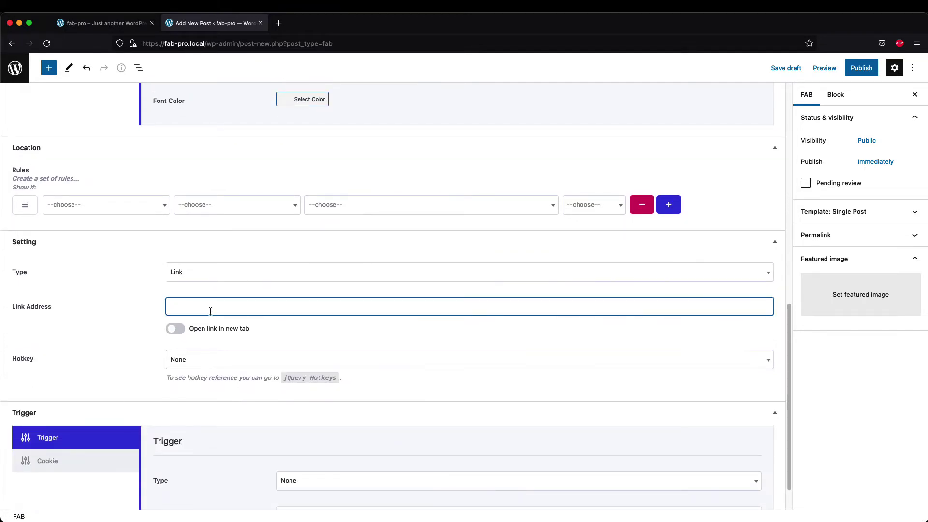
text(https://google.com)
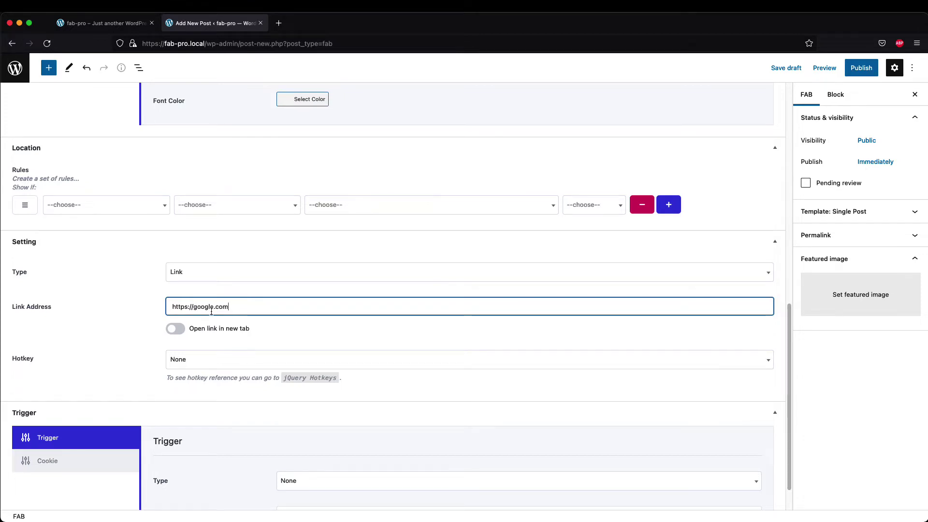
key(Tab)
key(space)
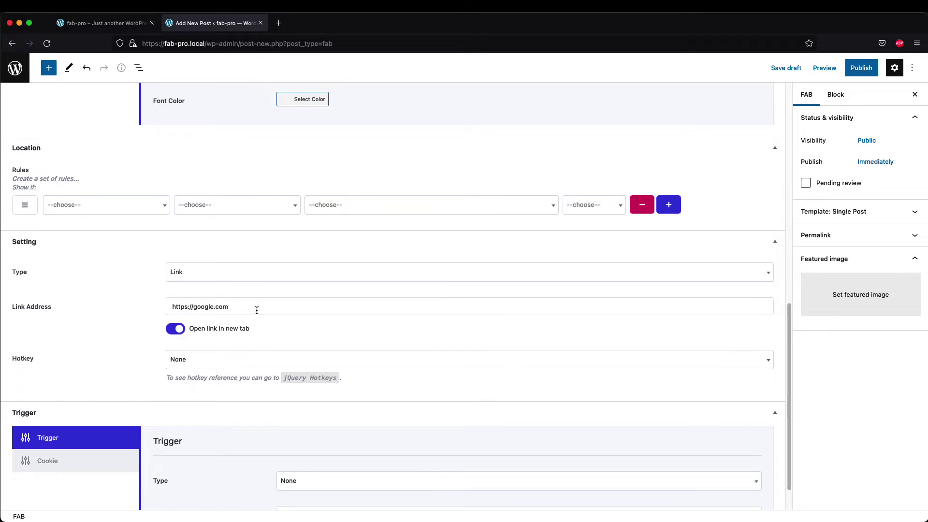
Publish the Call to Action button and reload the site's front page to check it
click(861, 68)
click(841, 67)
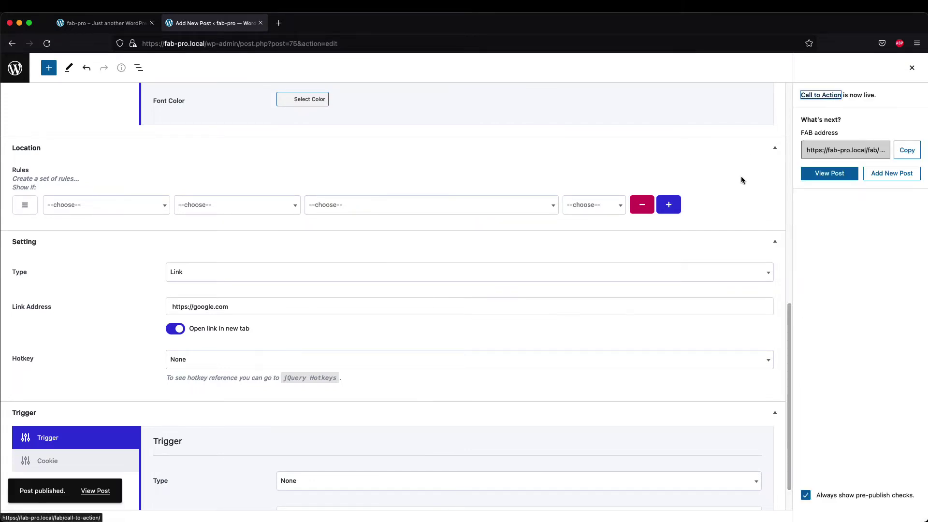
click(113, 24)
key(super+r)
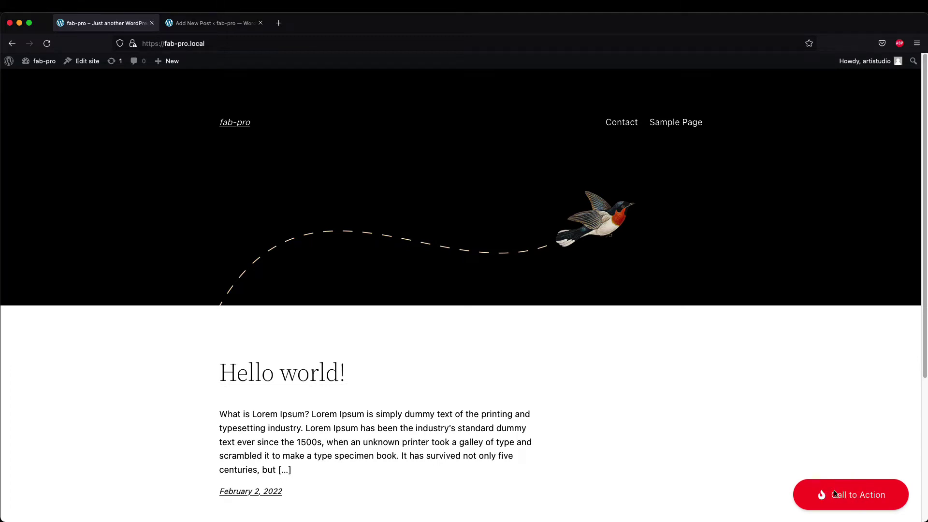
Return to the button editor, enable Always Display for the tooltip, and update the post
click(218, 22)
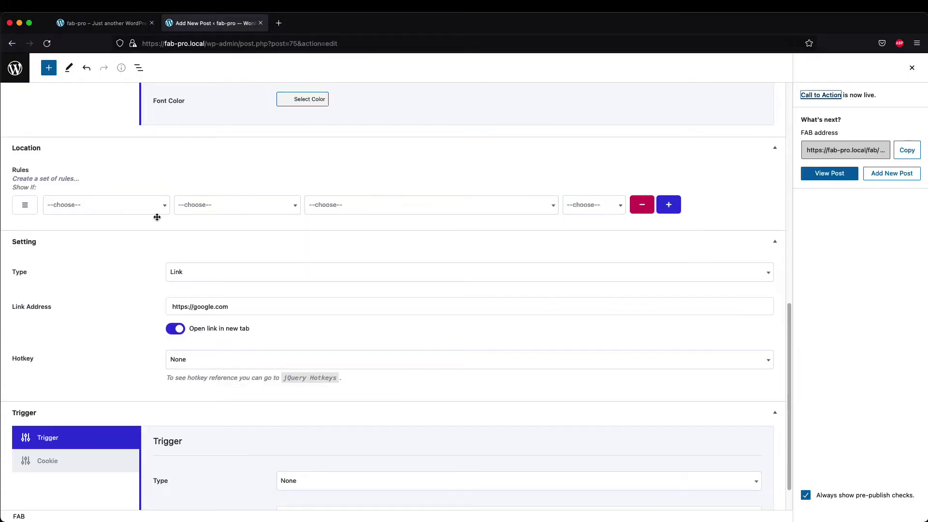
scroll(134, 259, up, 15)
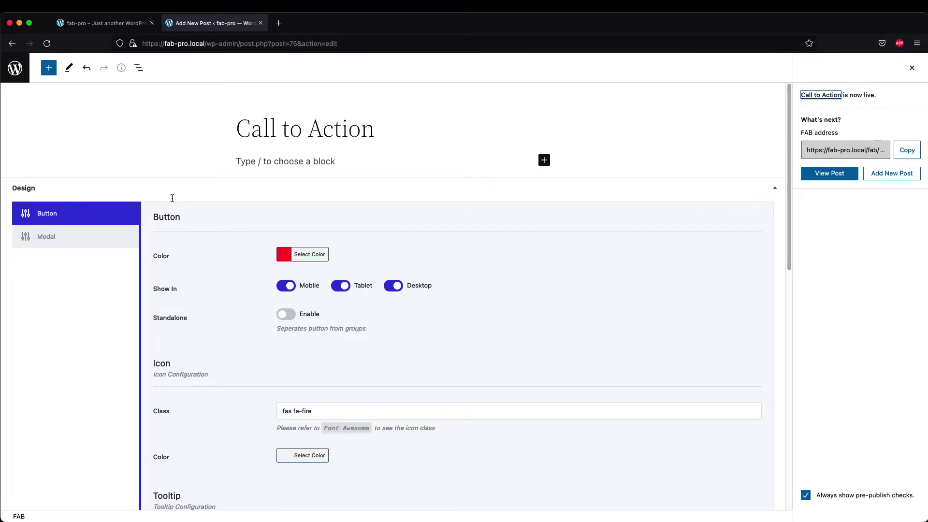
scroll(172, 198, down, 3)
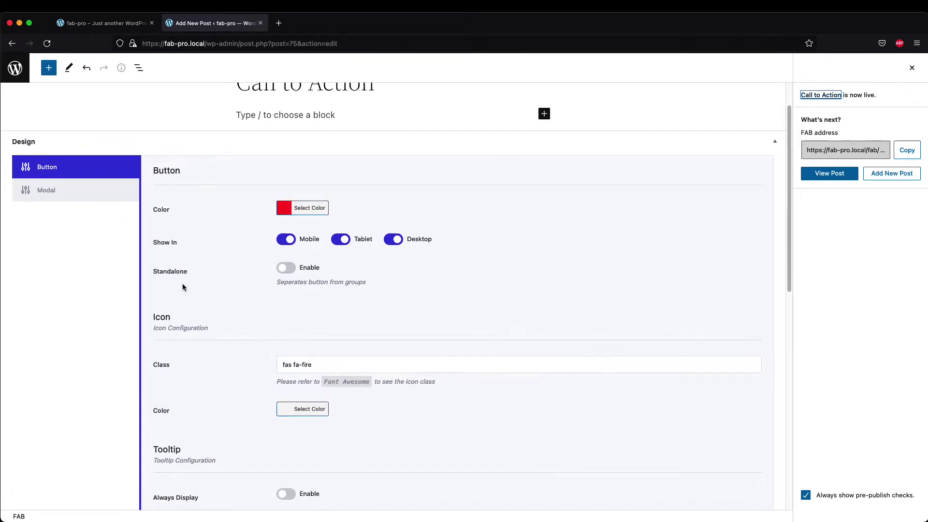
scroll(184, 287, down, 6)
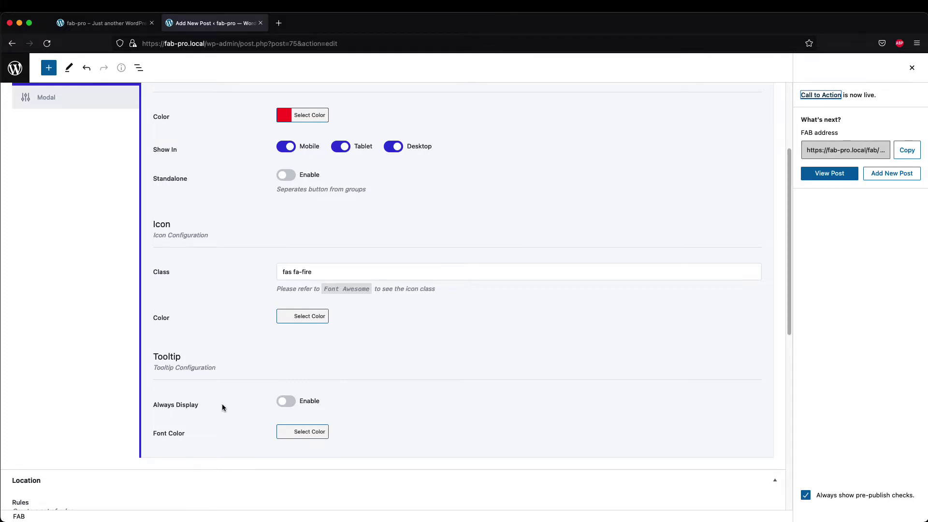
click(280, 401)
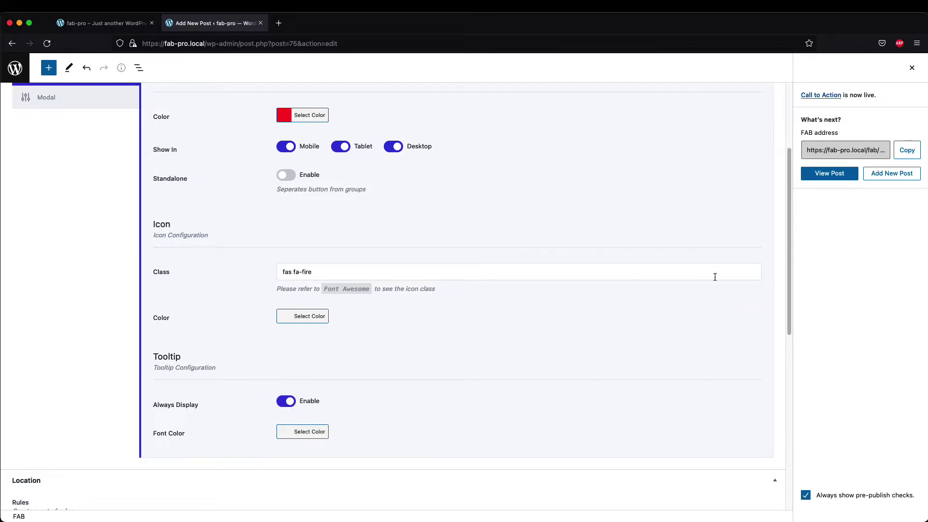
click(911, 68)
click(855, 68)
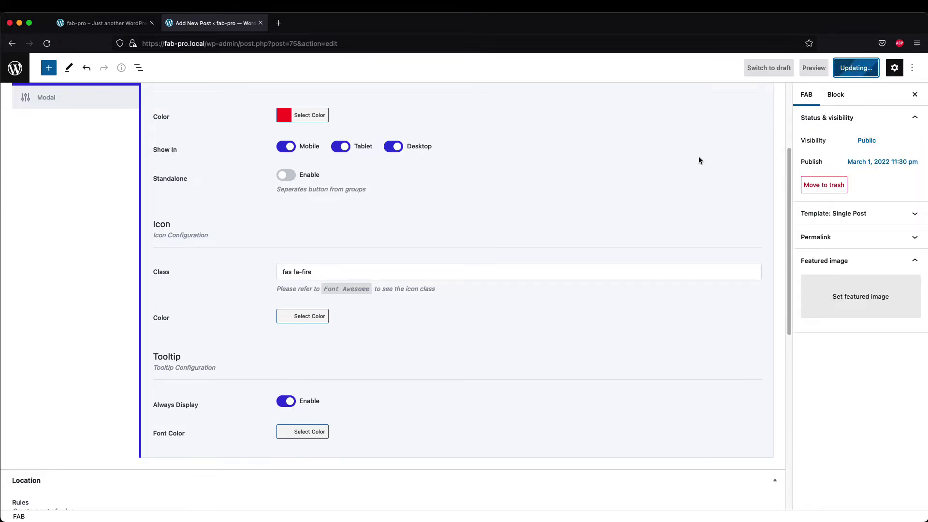
Reload the site's front page and examine how the Call to Action button is displayed
click(102, 23)
key(super+r)
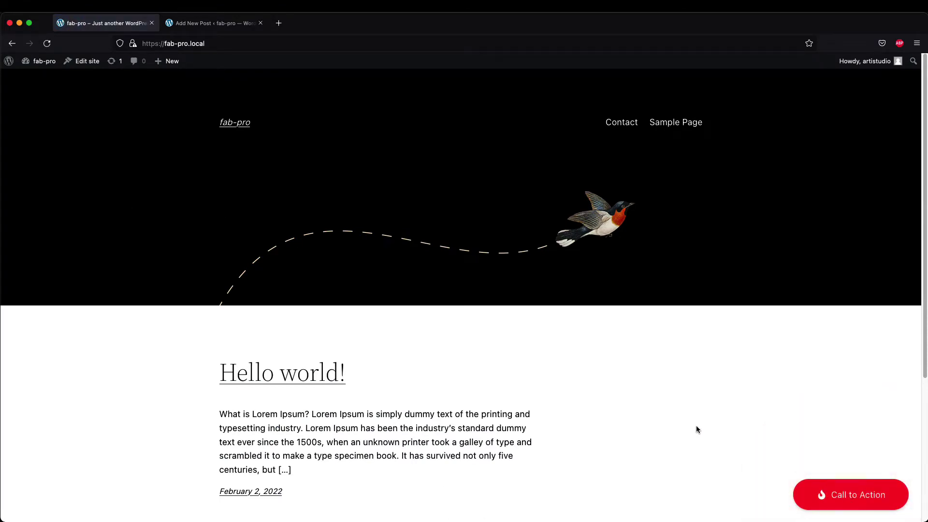
scroll(696, 427, down, 5)
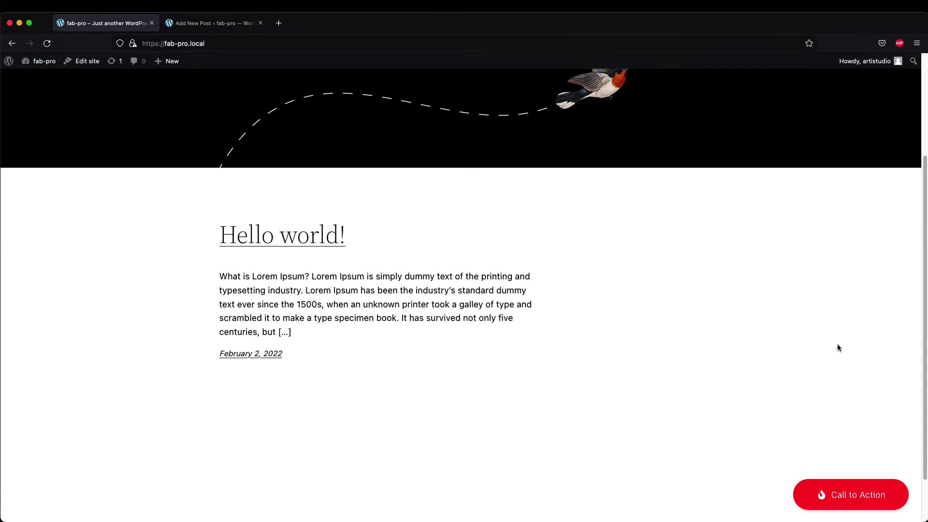
key(super+Tab)
click(217, 138)
Return to the button editor and set the icon color to black
click(212, 23)
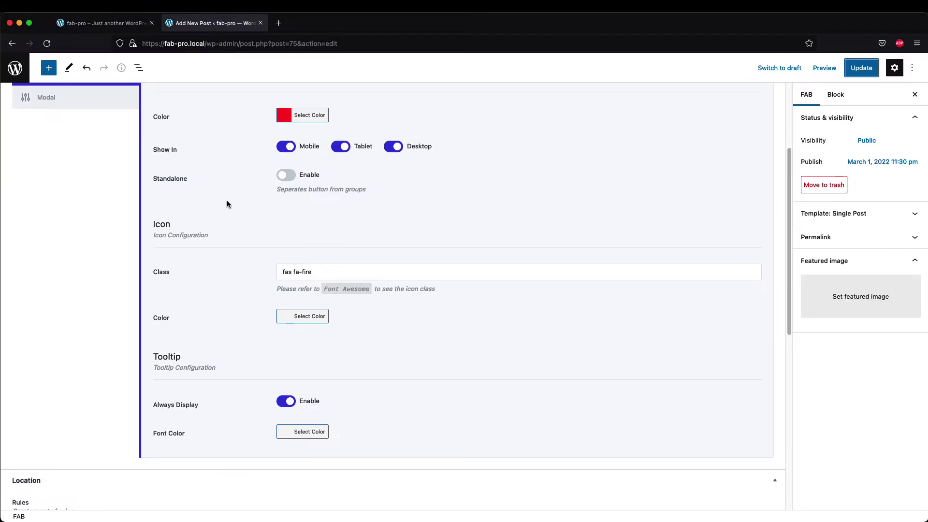
scroll(227, 201, down, 1)
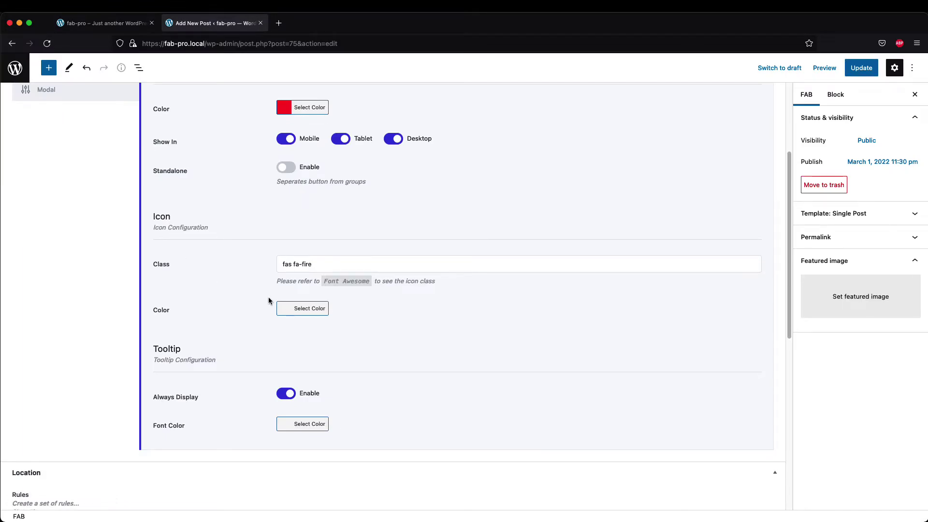
click(300, 308)
drag(310, 402, 265, 459)
click(268, 427)
Set the tooltip's font color to near-black #020202
scroll(232, 381, down, 3)
click(302, 354)
click(306, 424)
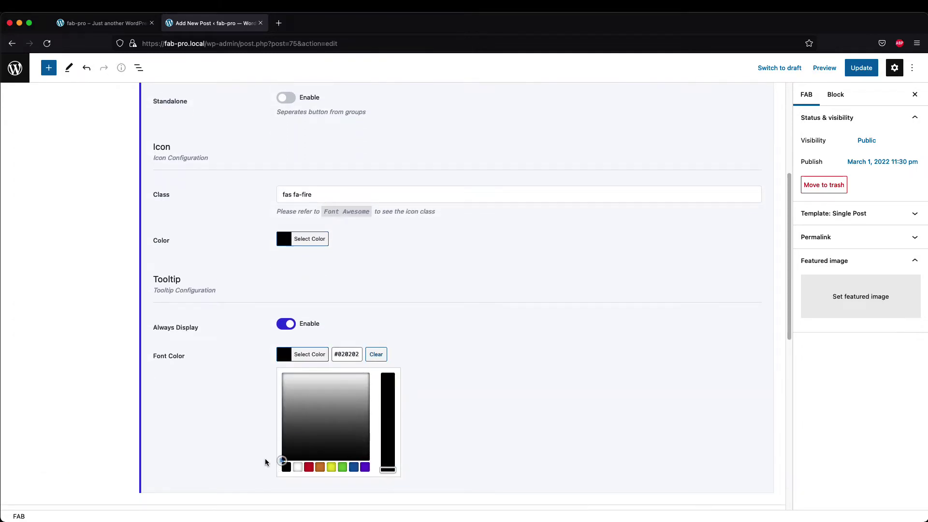
click(235, 419)
scroll(569, 364, up, 5)
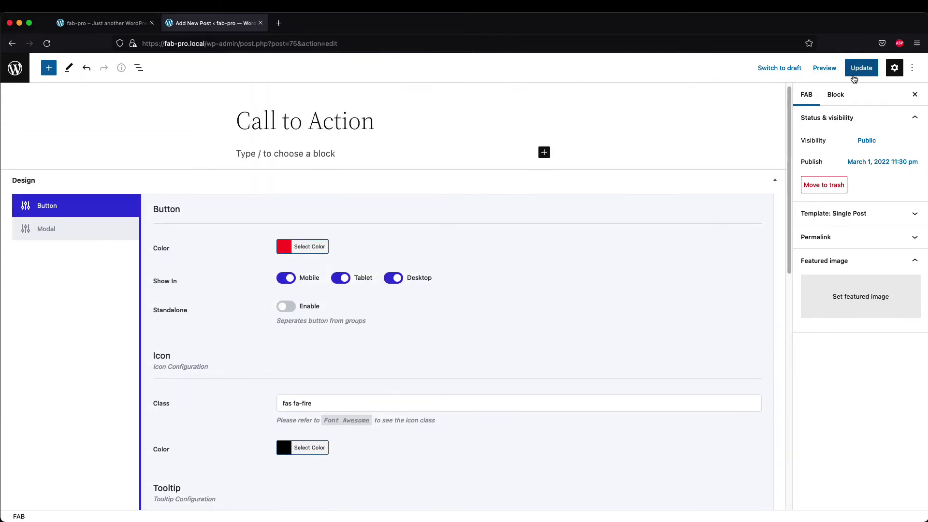
Update the Call to Action post and reload the front page to check the button's new colors
click(861, 67)
click(100, 21)
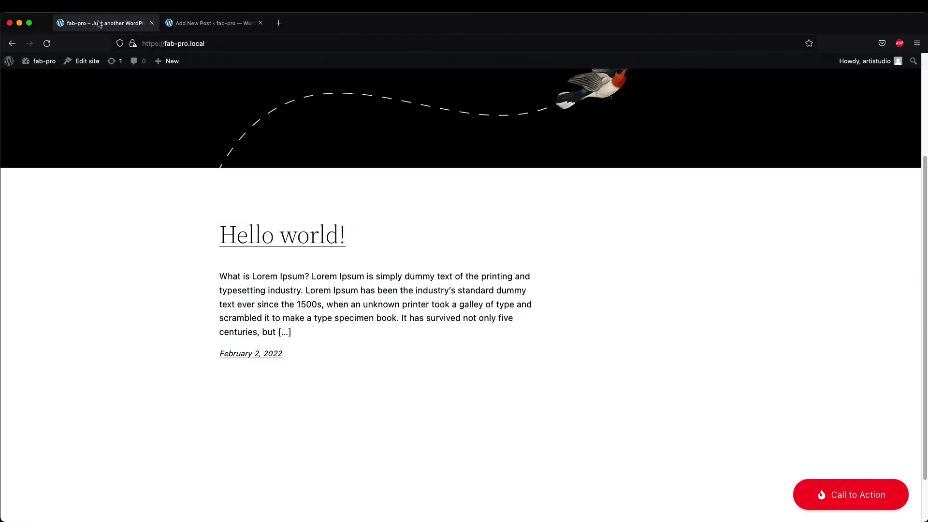
key(super+r)
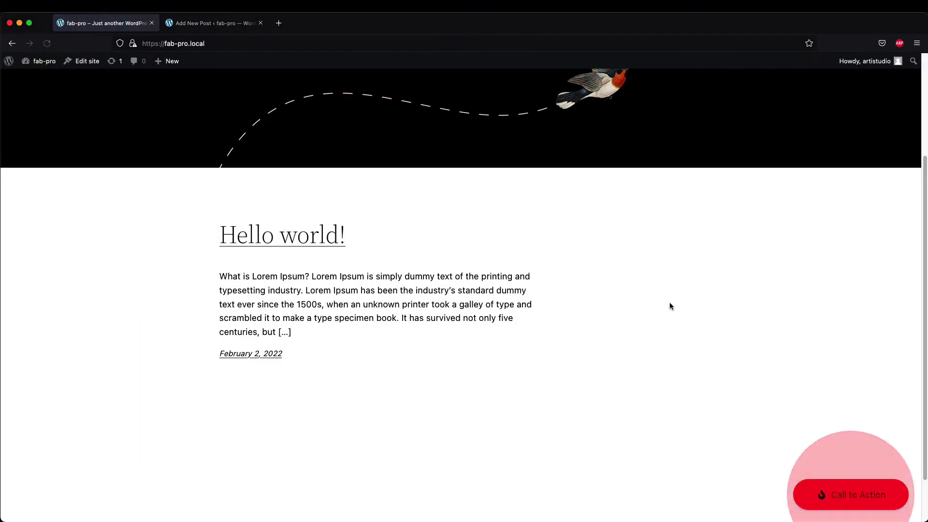
scroll(749, 401, down, 2)
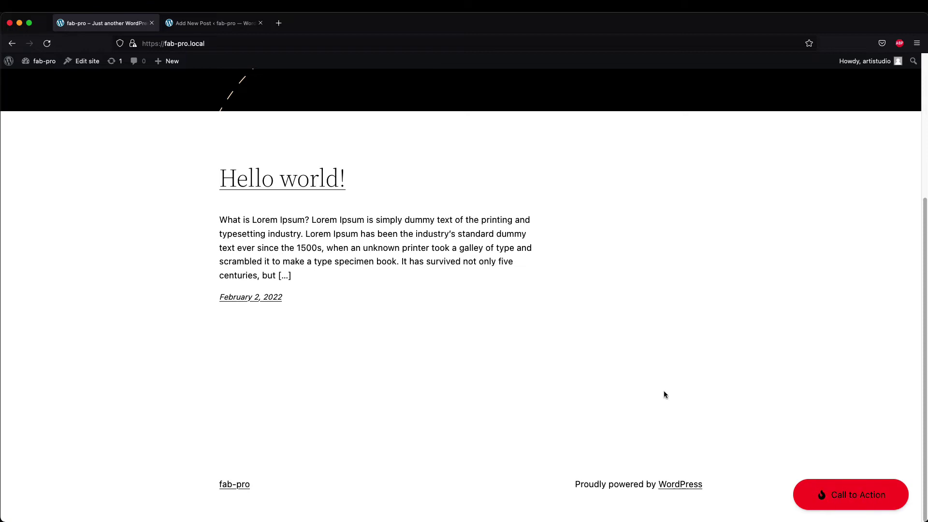
Leave the button editor and open the Floating Awesome Button plugin settings at the Template options
click(217, 25)
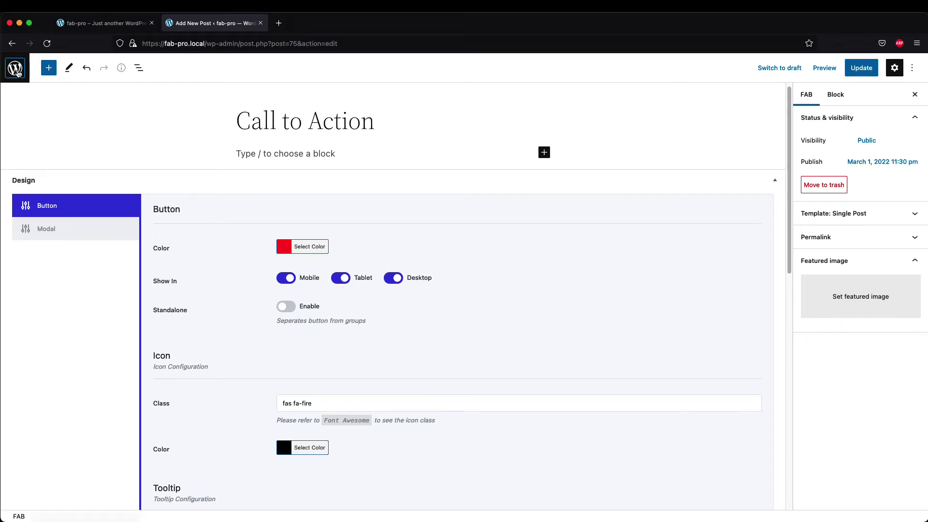
click(15, 67)
mouse_move(64, 294)
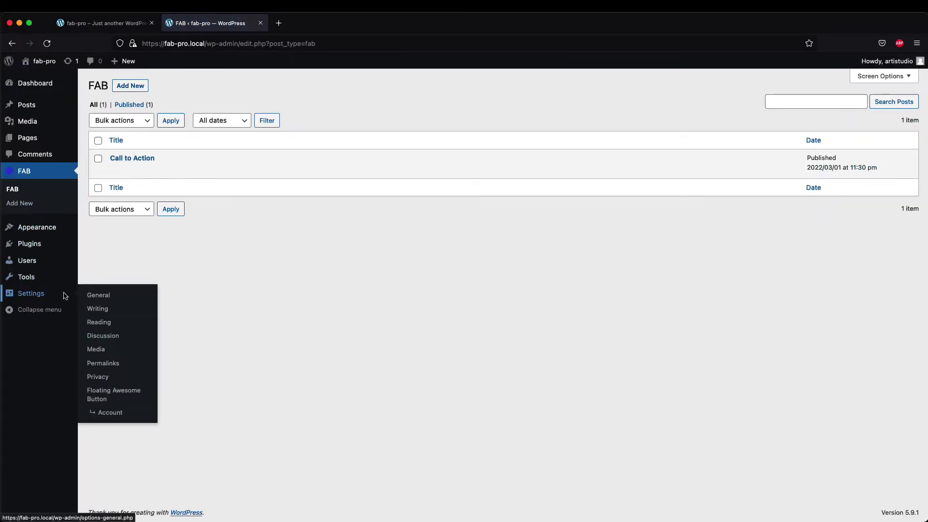
click(141, 362)
scroll(171, 346, down, 10)
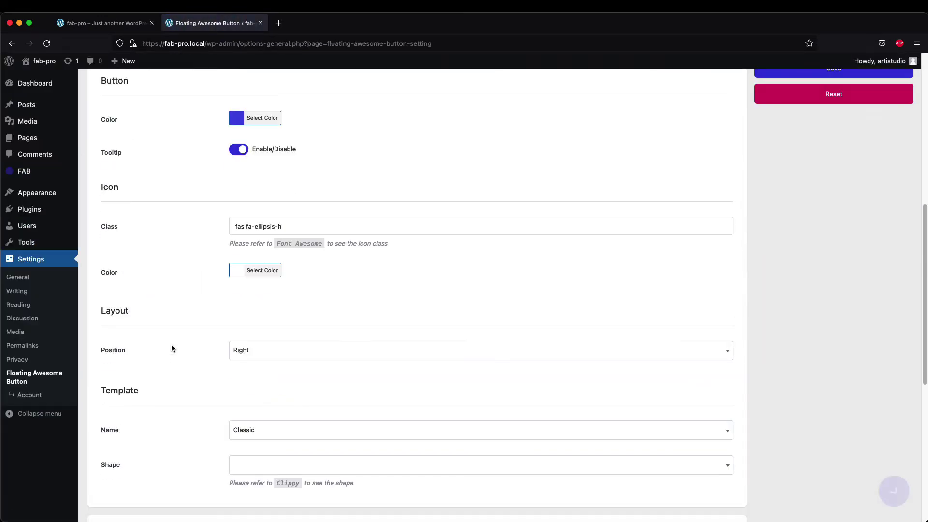
scroll(171, 347, up, 2)
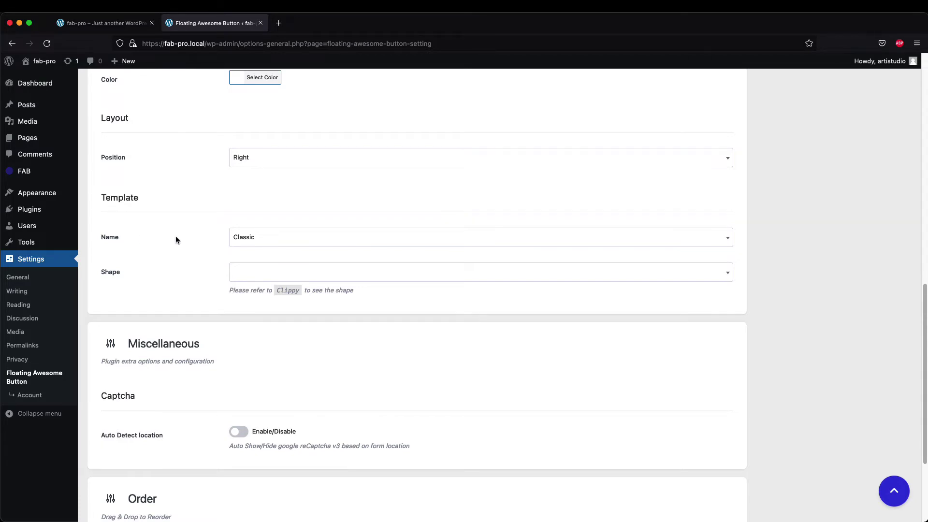
Set the template name to Shape with the Rhombus shape and save the plugin settings
click(257, 242)
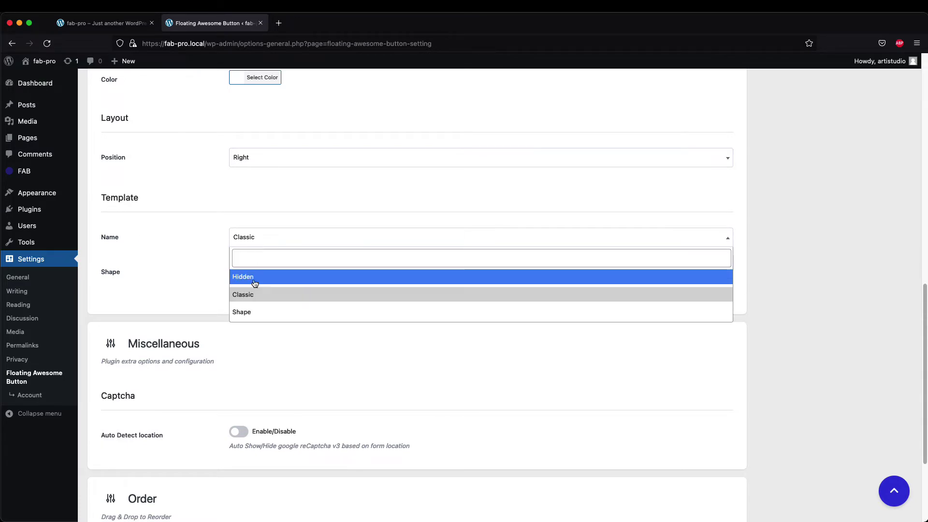
click(253, 315)
click(248, 276)
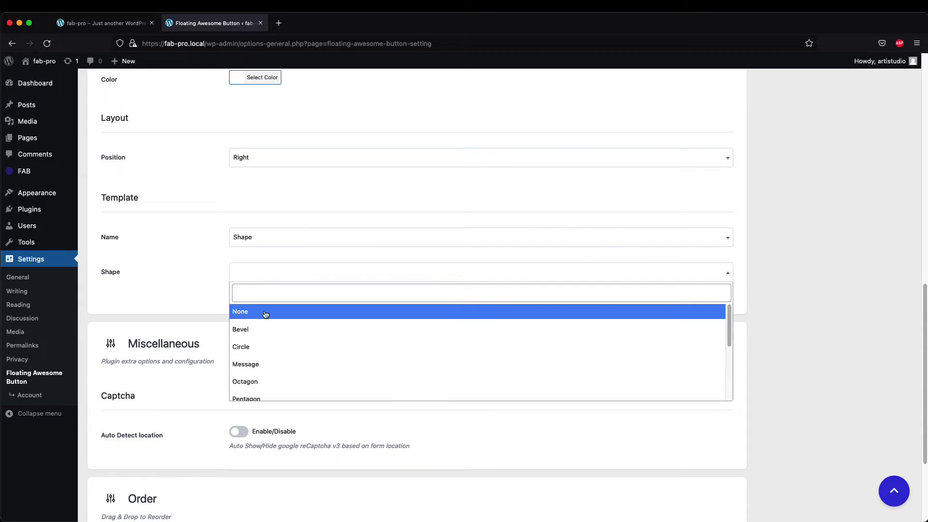
scroll(274, 365, down, 3)
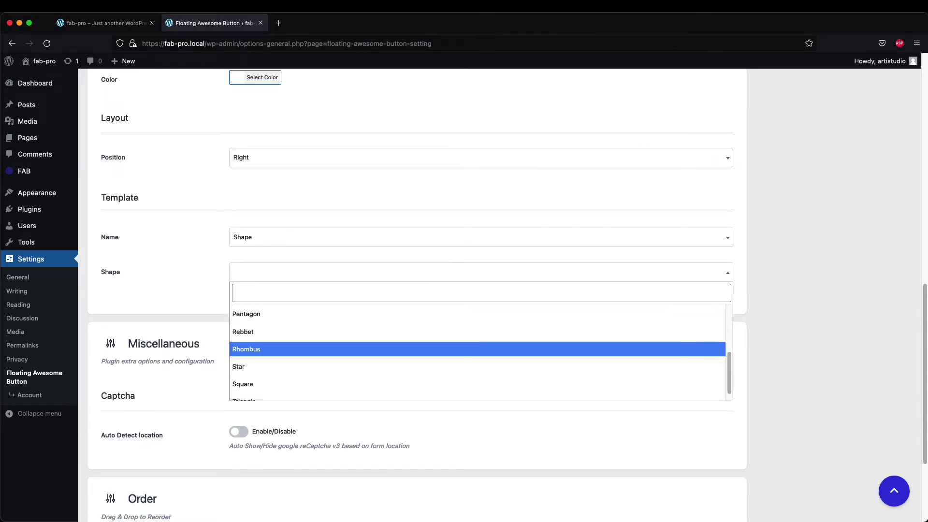
click(254, 349)
click(881, 497)
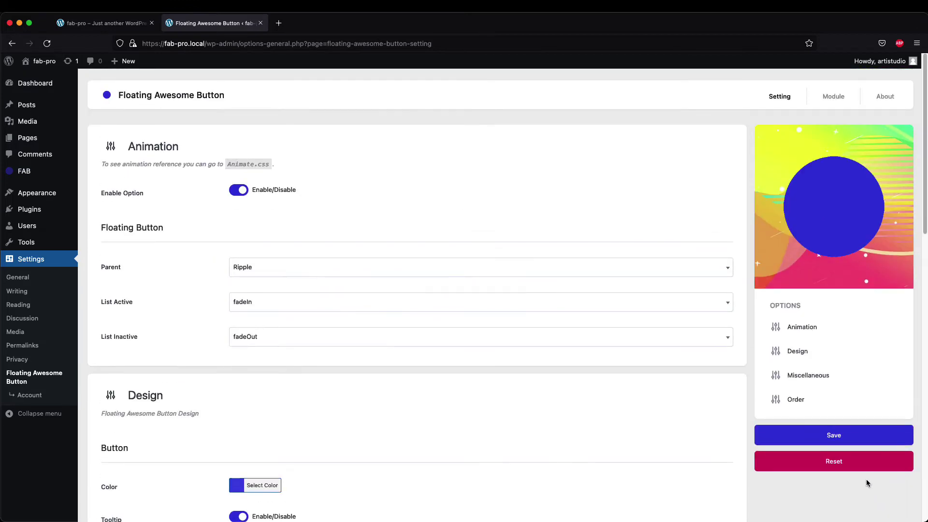
click(833, 434)
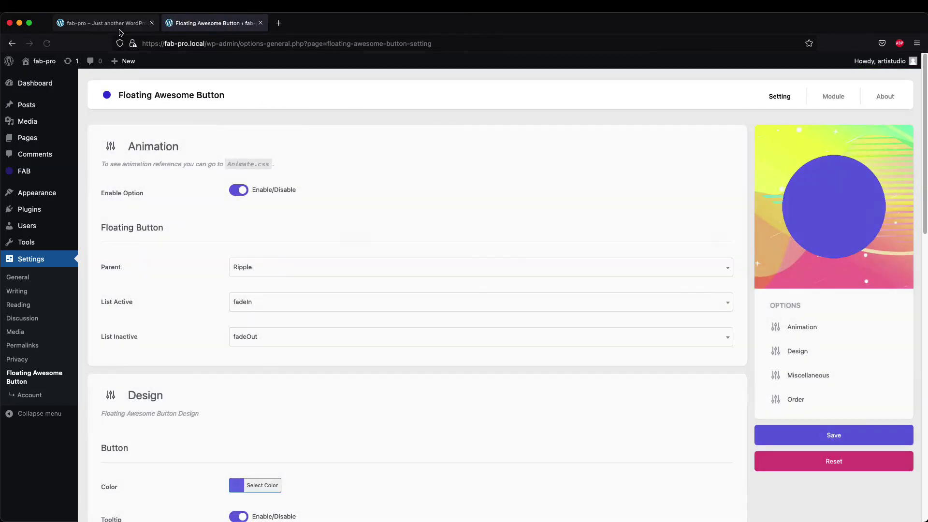
Reload the site's front page and examine the Call to Action button with the Shape template
click(104, 22)
key(super+r)
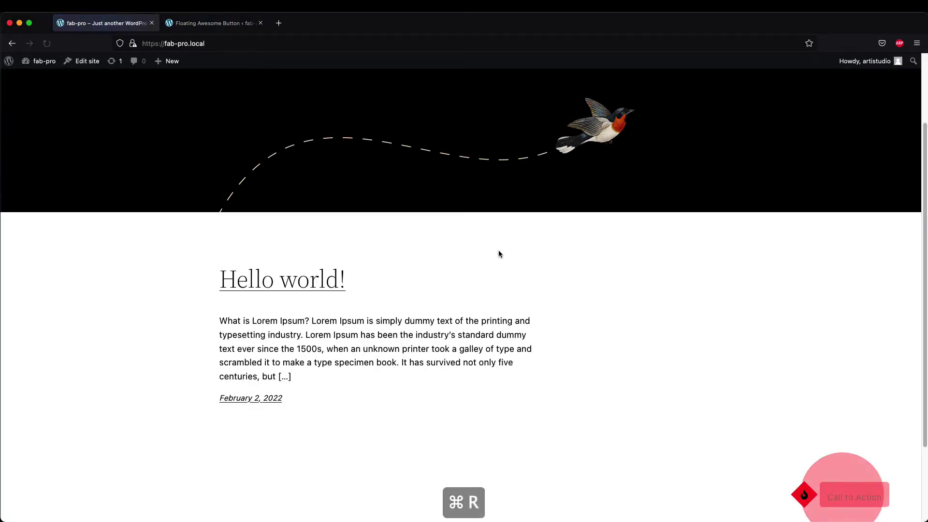
scroll(768, 322, down, 3)
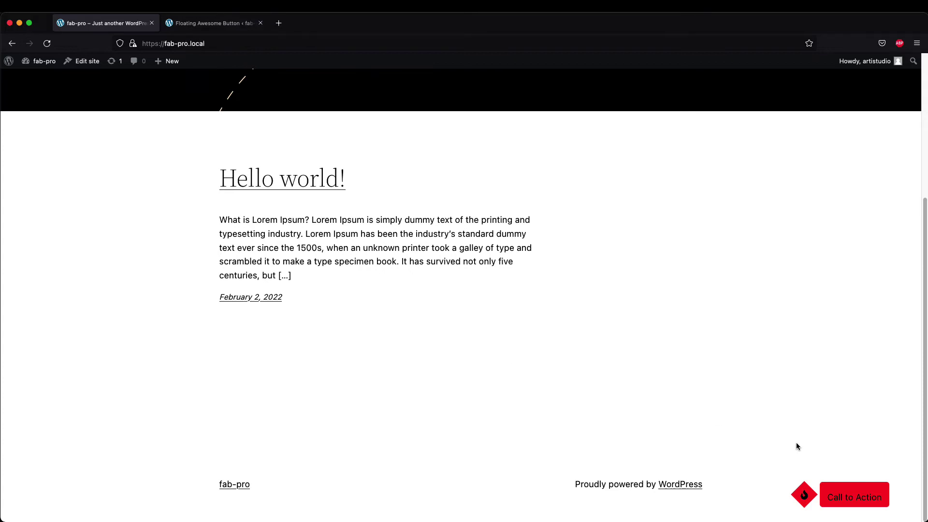
Return to the plugin settings, set the template name to Classic and save
click(206, 25)
scroll(216, 245, down, 4)
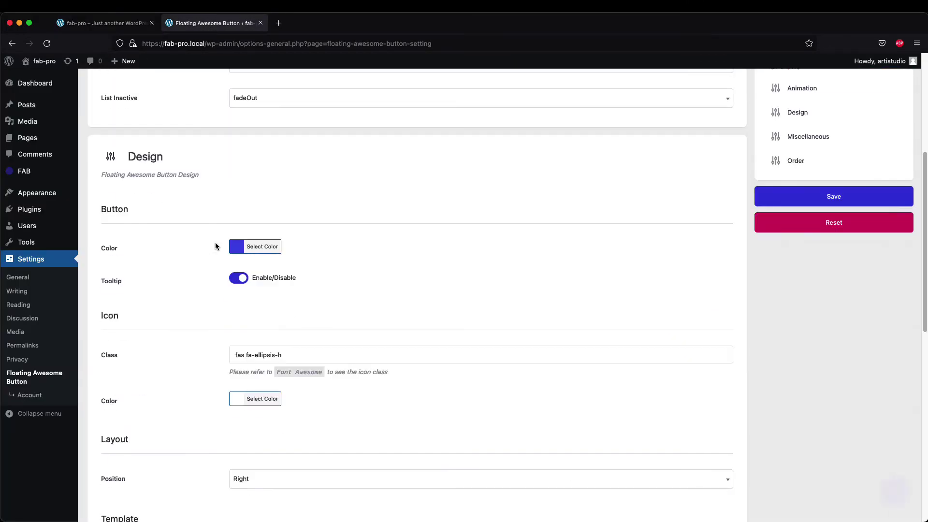
scroll(218, 239, down, 6)
click(262, 271)
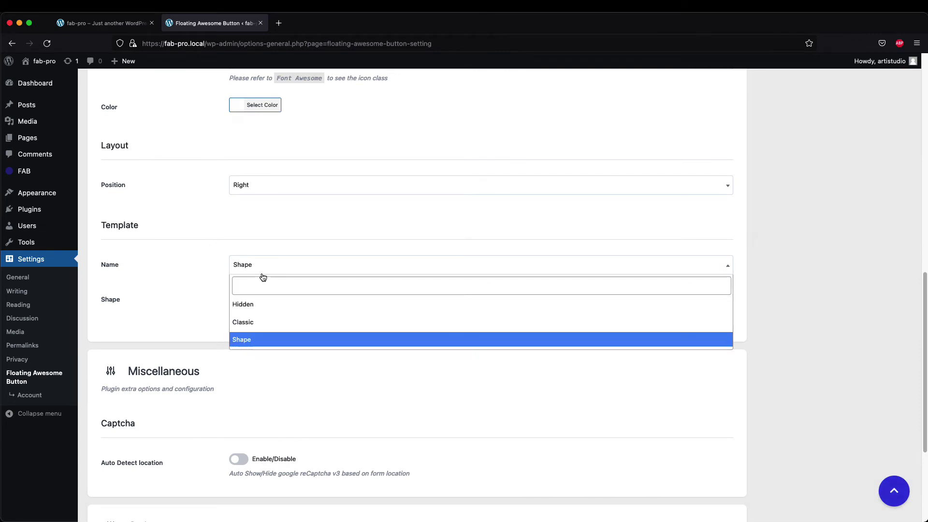
click(266, 323)
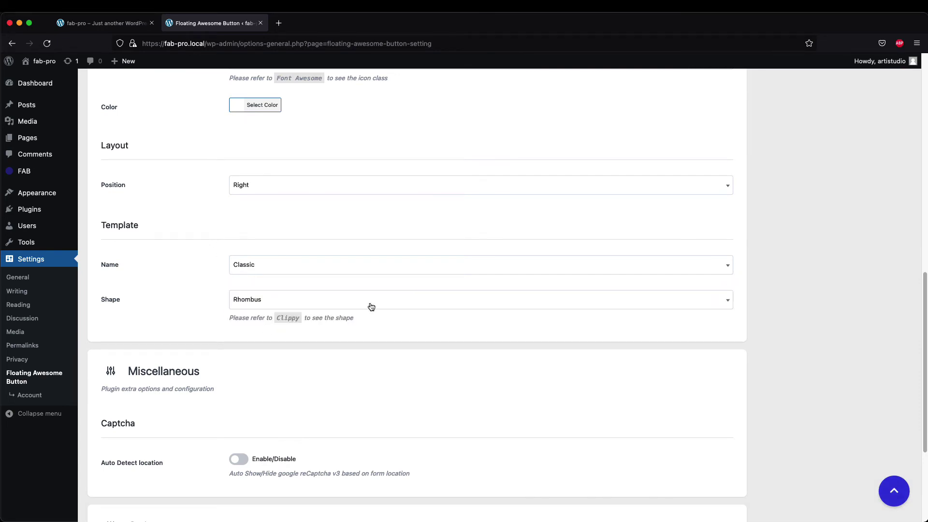
click(893, 491)
click(824, 433)
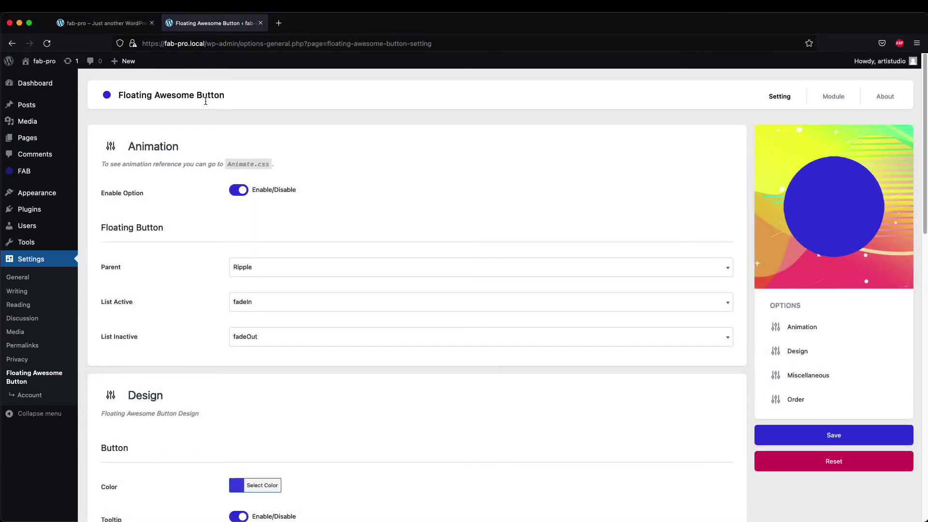
Reload the front page and check the Call to Action button with the Classic template while moving through the page
click(105, 23)
key(super+r)
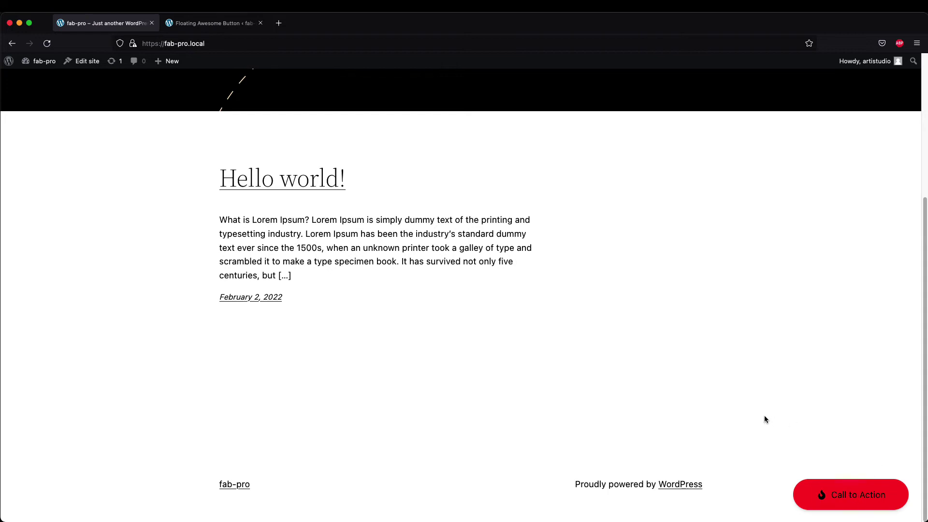
scroll(766, 419, up, 4)
scroll(765, 419, down, 4)
scroll(766, 418, up, 4)
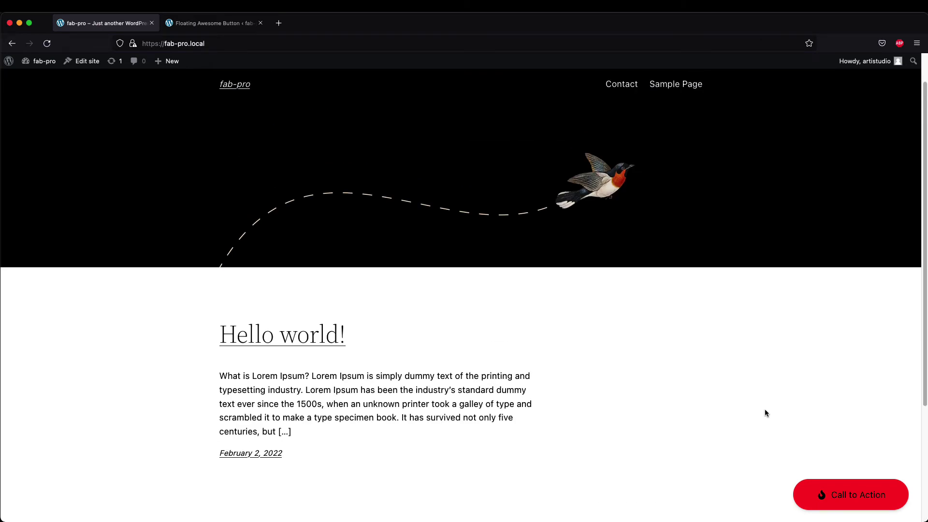
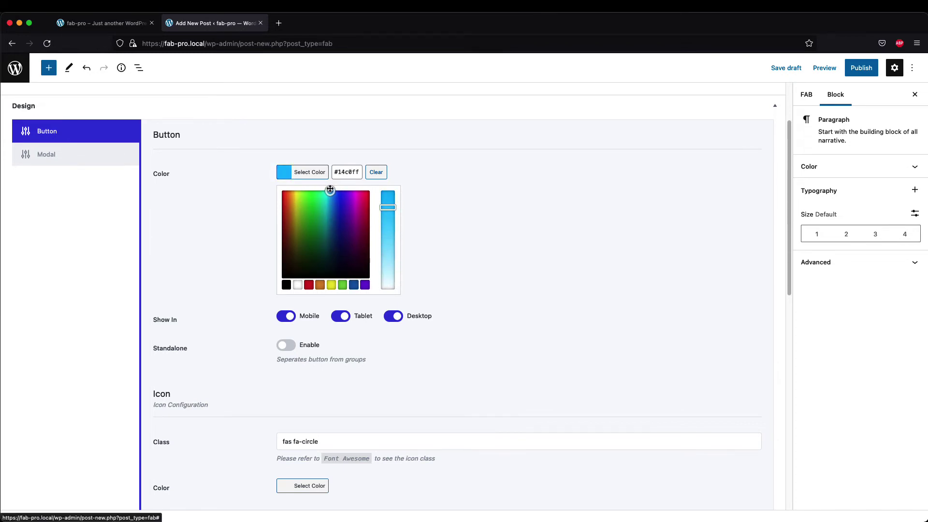
click(462, 164)
scroll(232, 273, down, 6)
scroll(200, 280, down, 3)
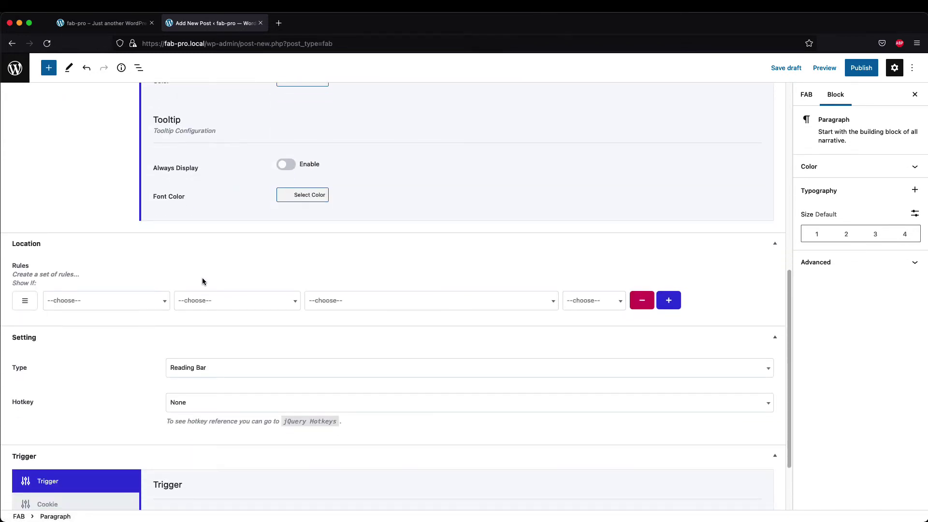
click(185, 285)
click(202, 388)
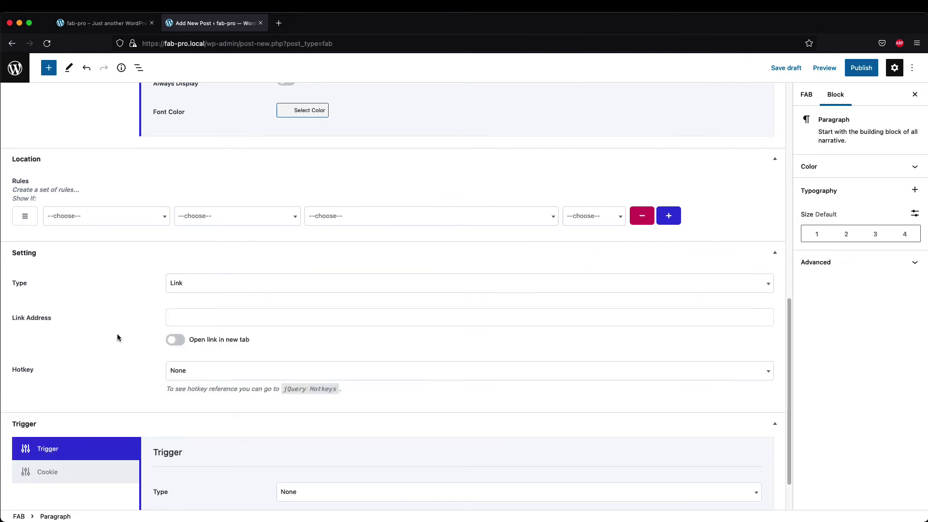
scroll(120, 332, down, 1)
click(175, 296)
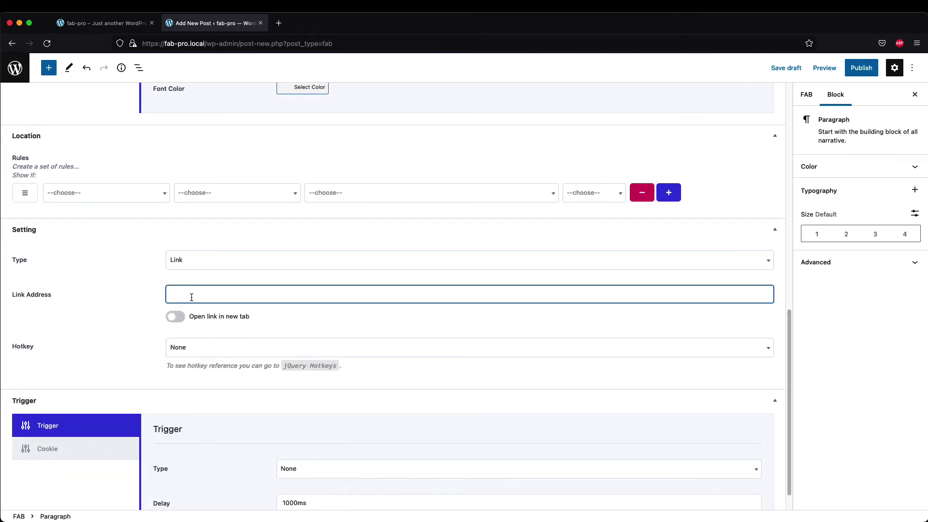
text(https://google.com)
click(176, 316)
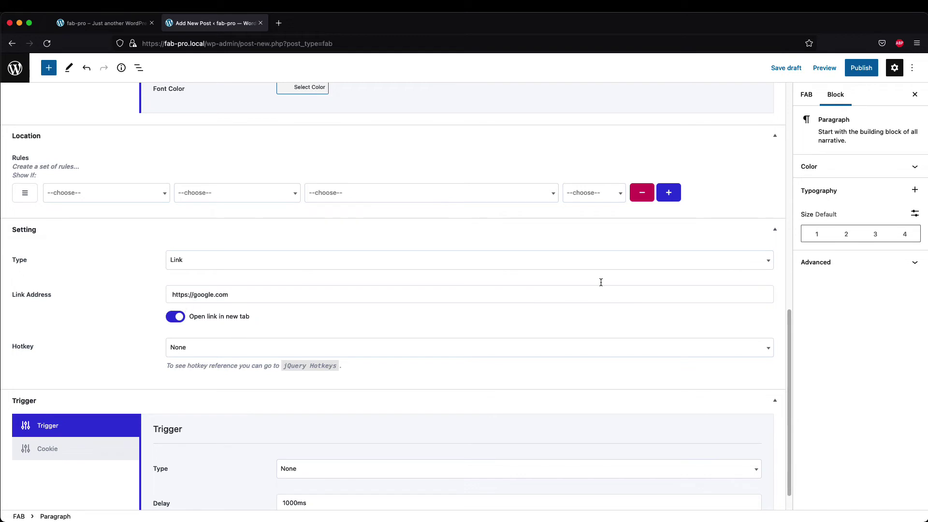
Publish the Call to Action 2 button and reload the site's front page
click(858, 68)
click(829, 68)
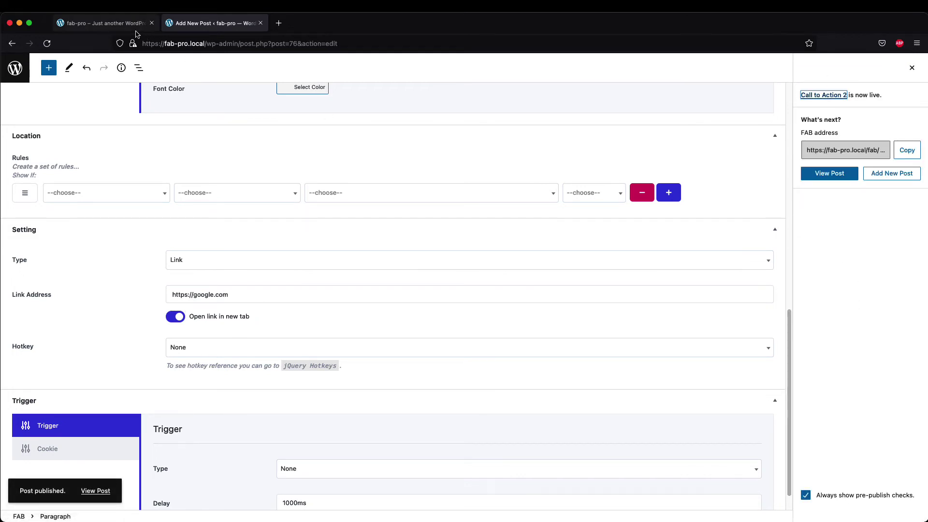
click(137, 23)
key(super+r)
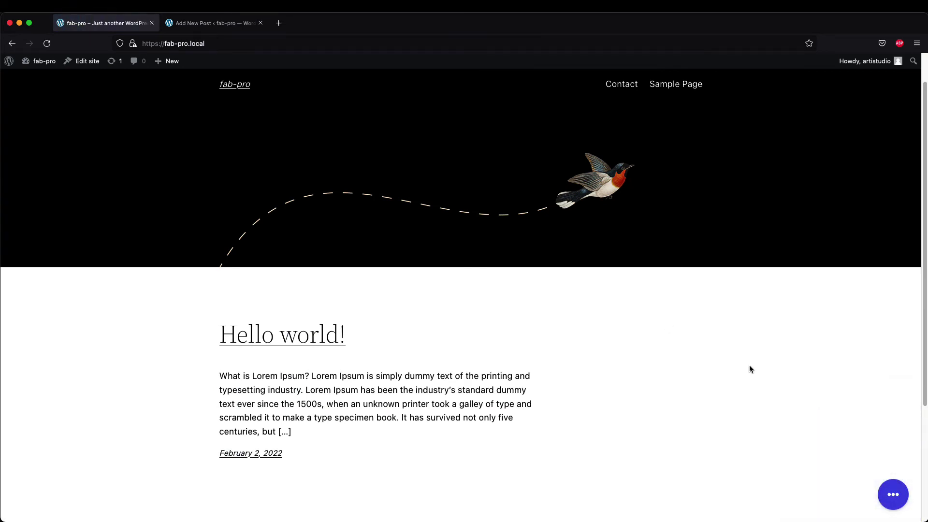
Expand and collapse the floating button group on the front page to examine both call-to-action buttons
click(894, 499)
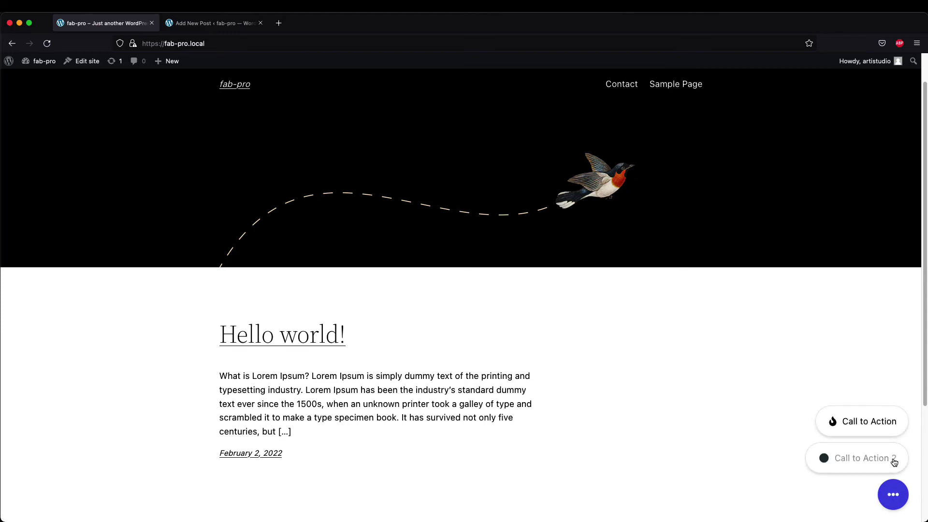
click(892, 495)
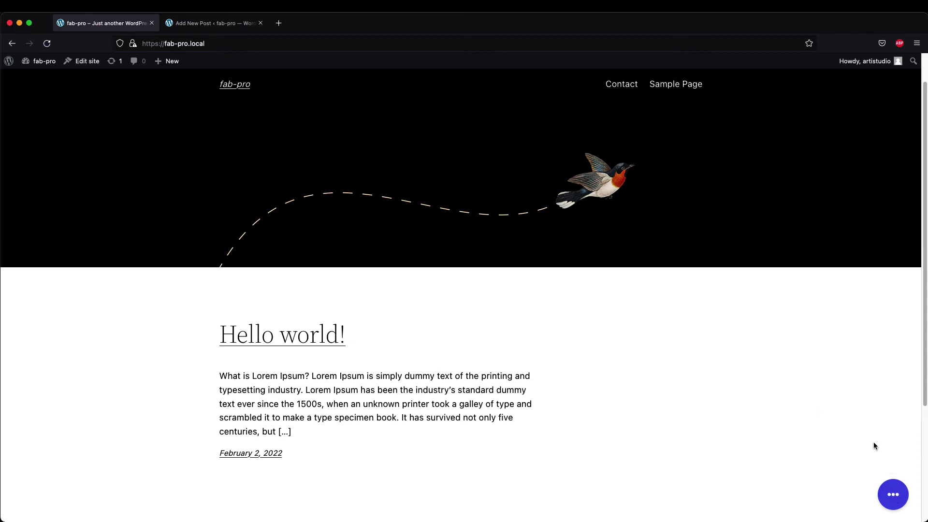
click(893, 494)
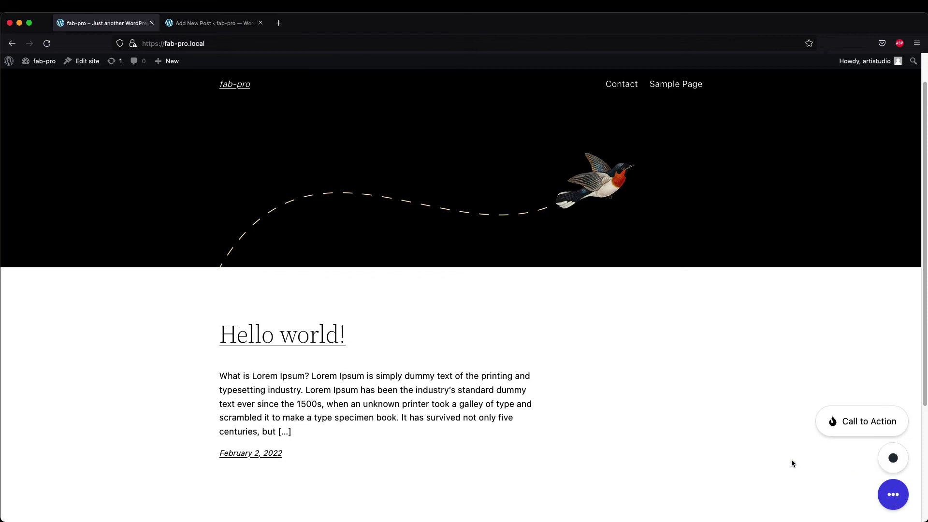
Go back to the FAB list in the admin area and open the Call to Action button for editing
click(227, 23)
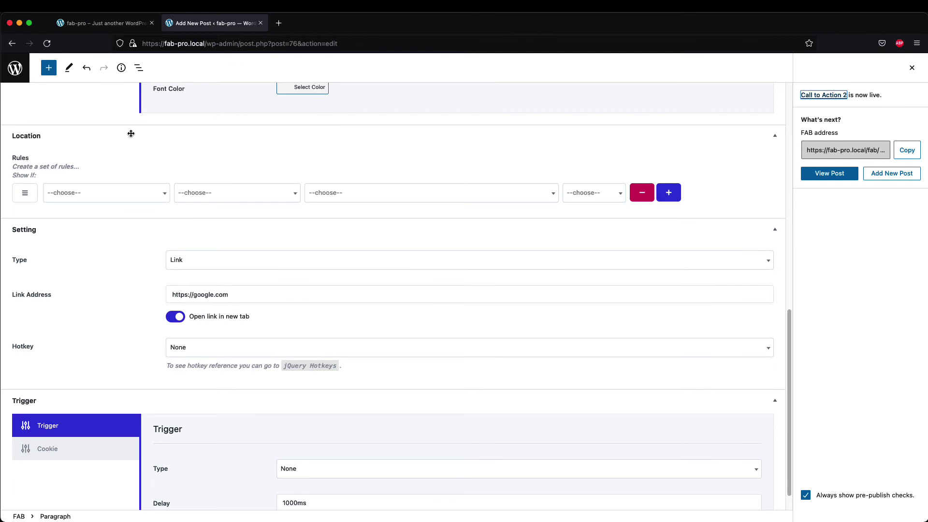
scroll(107, 142, up, 10)
click(15, 68)
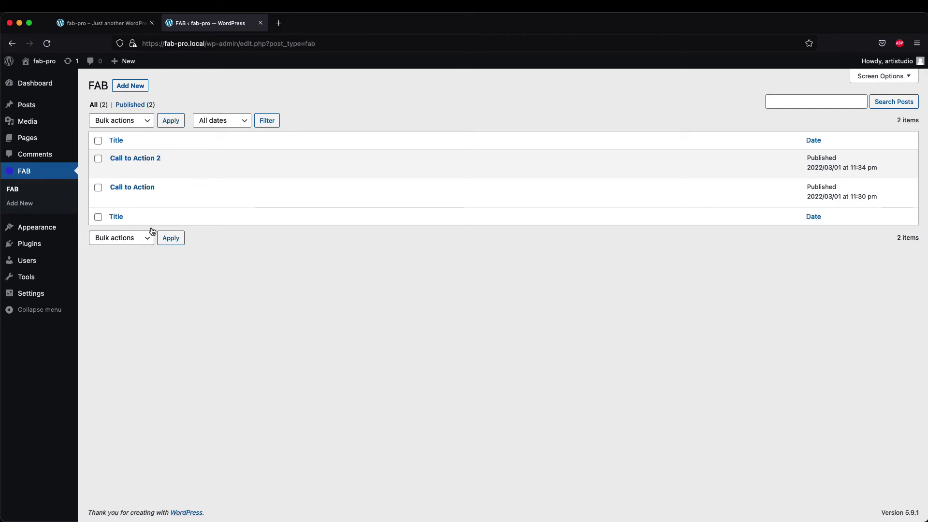
mouse_move(150, 209)
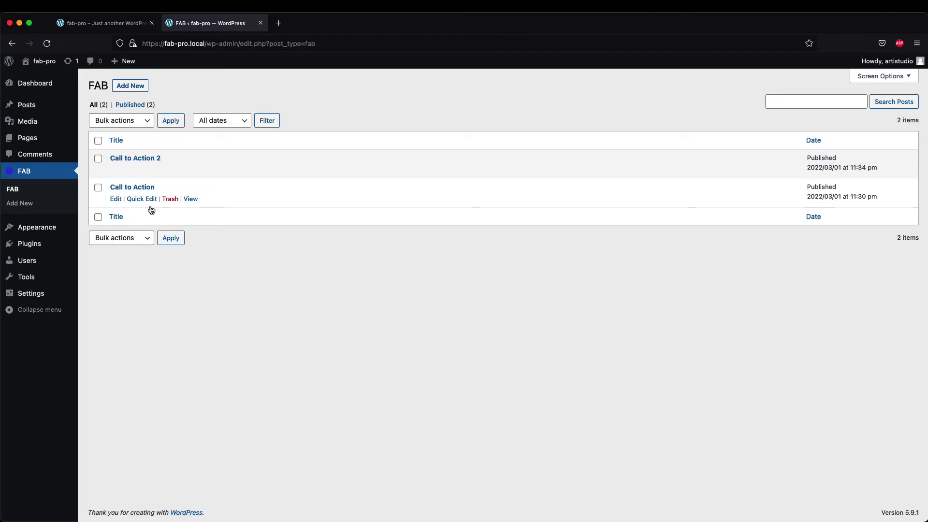
click(127, 190)
Enable the Standalone option in the Call to Action button's design settings
scroll(272, 218, down, 5)
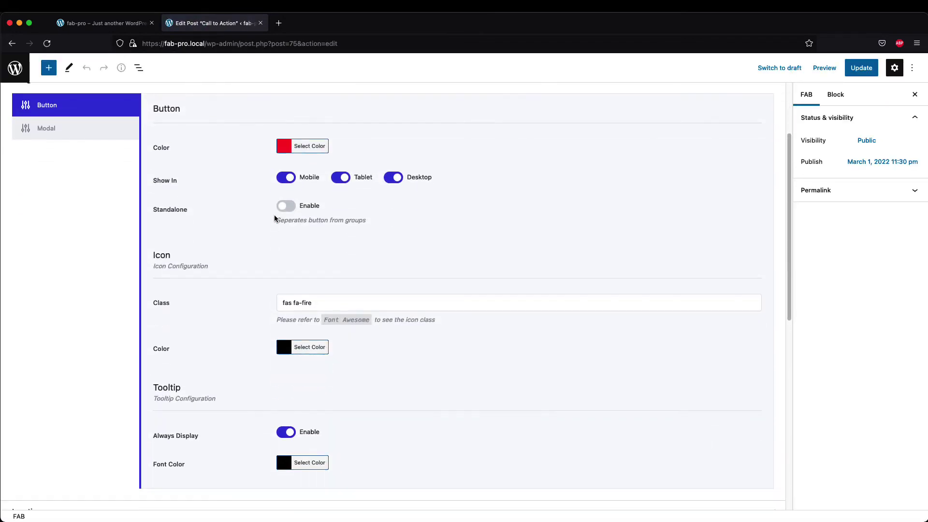
click(287, 192)
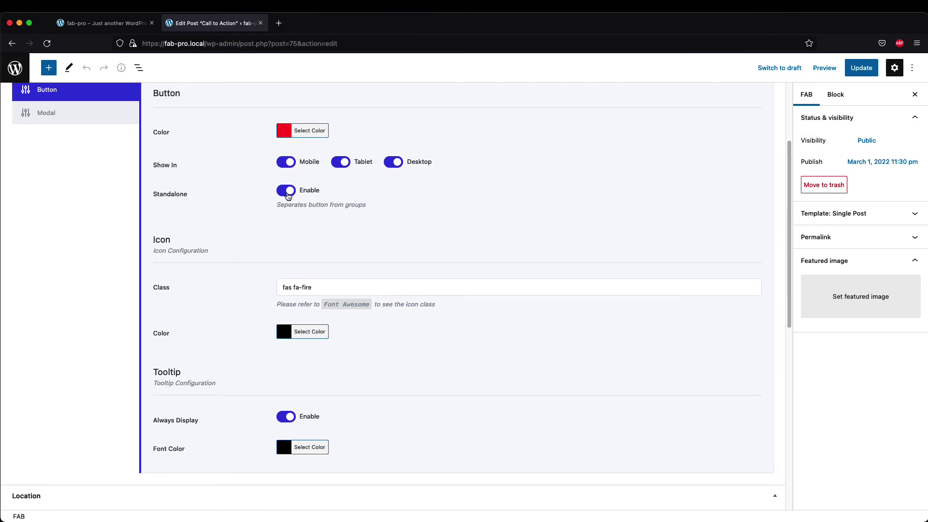
scroll(288, 194, up, 3)
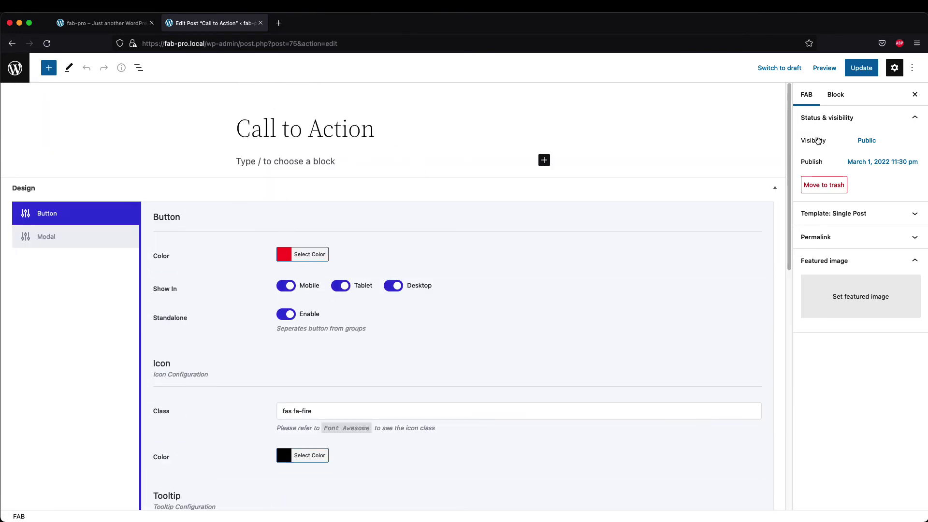
Update the Call to Action post and reload the front page to check how the buttons are separated
click(861, 68)
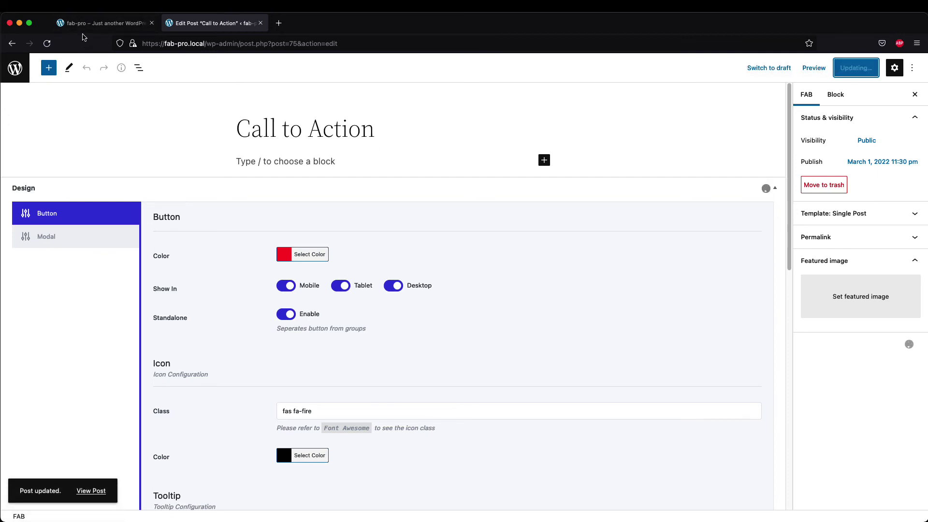
key(super+1)
key(super+r)
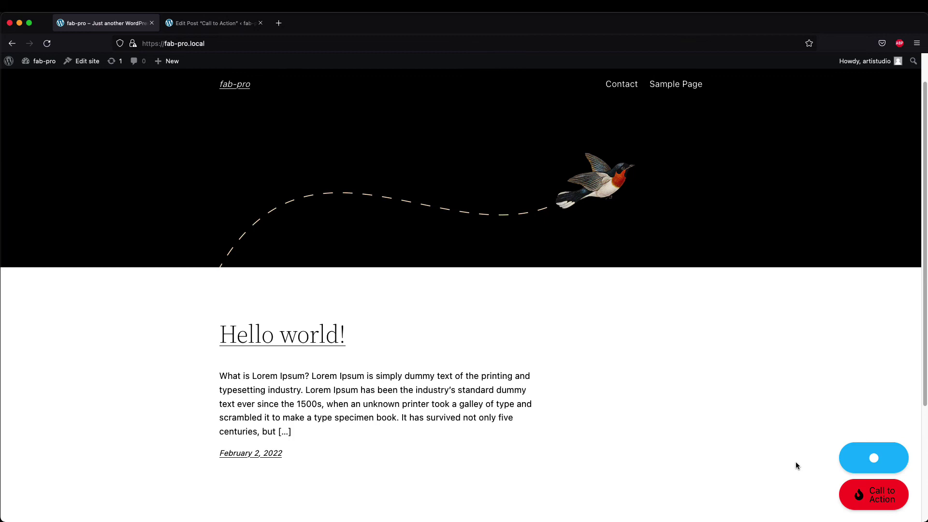
Return to the admin area and start a new FAB post titled "Call to Action 3"
click(208, 23)
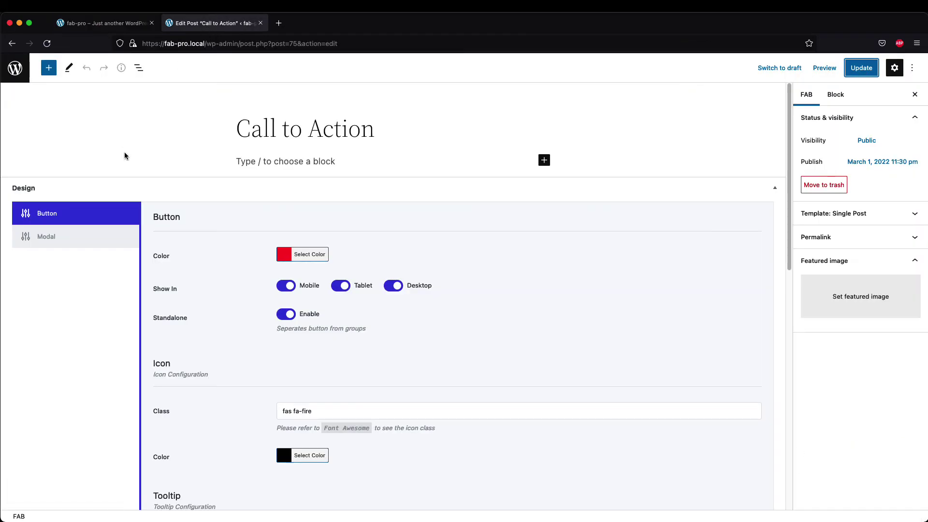
click(15, 68)
click(45, 198)
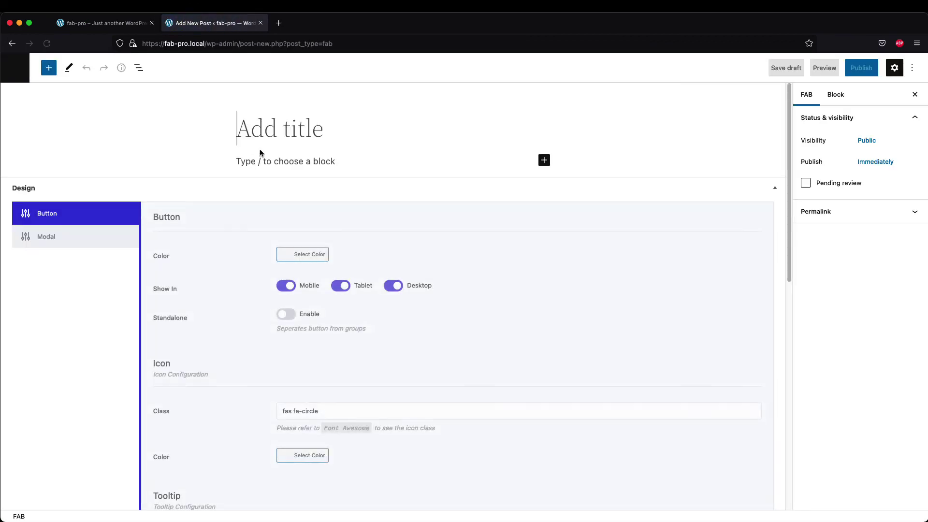
text(Call to )
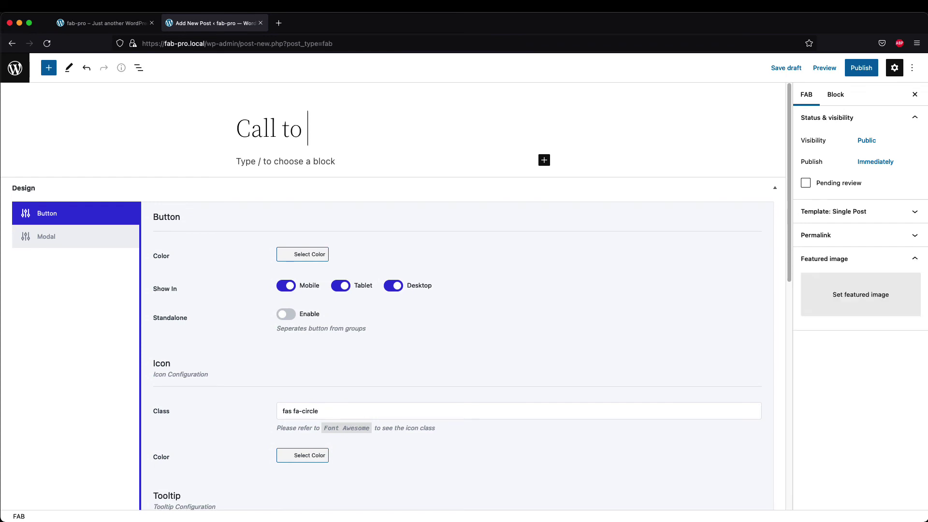
text(Action 3)
key(Return)
Change the new button's icon class to "fas fa-square" in the design settings
scroll(246, 215, down, 2)
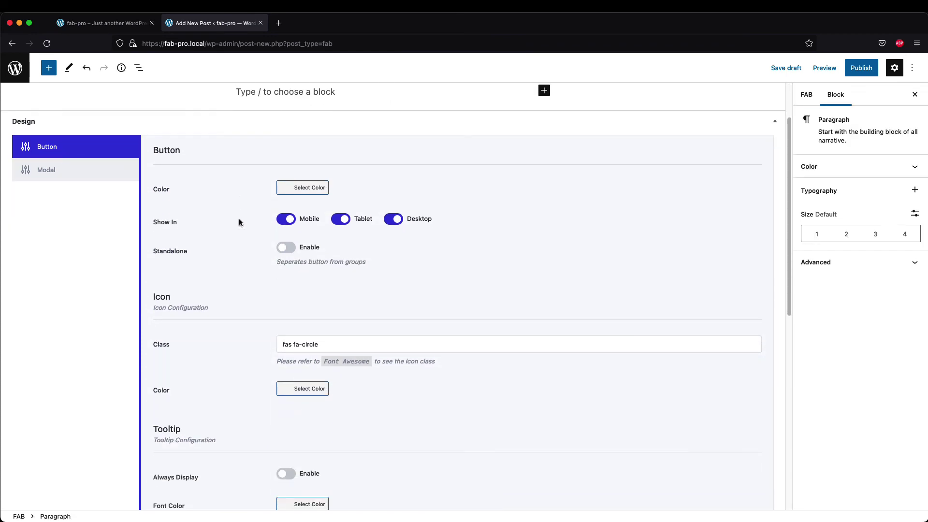
scroll(254, 277, down, 5)
double_click(337, 198)
text(square)
key(super+Right)
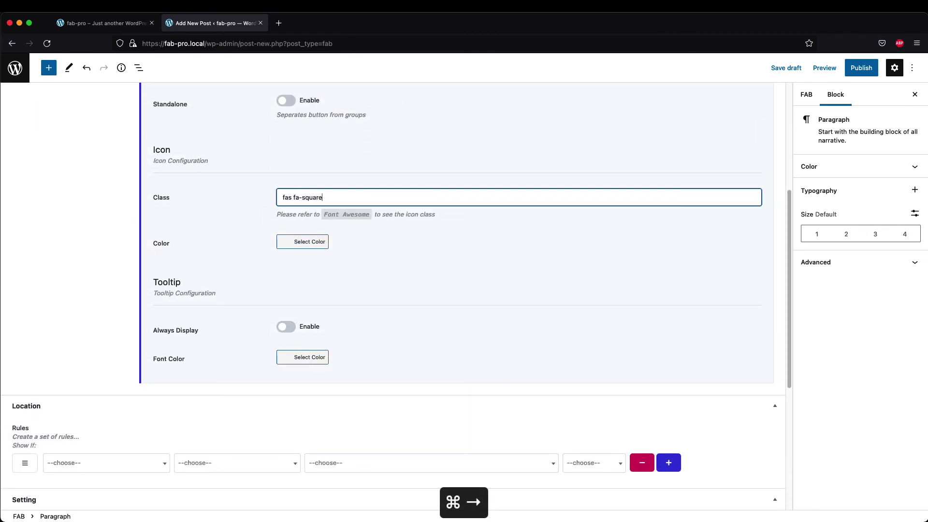
Set the Call to Action 3 button color to the bright green preset swatch
scroll(337, 198, up, 5)
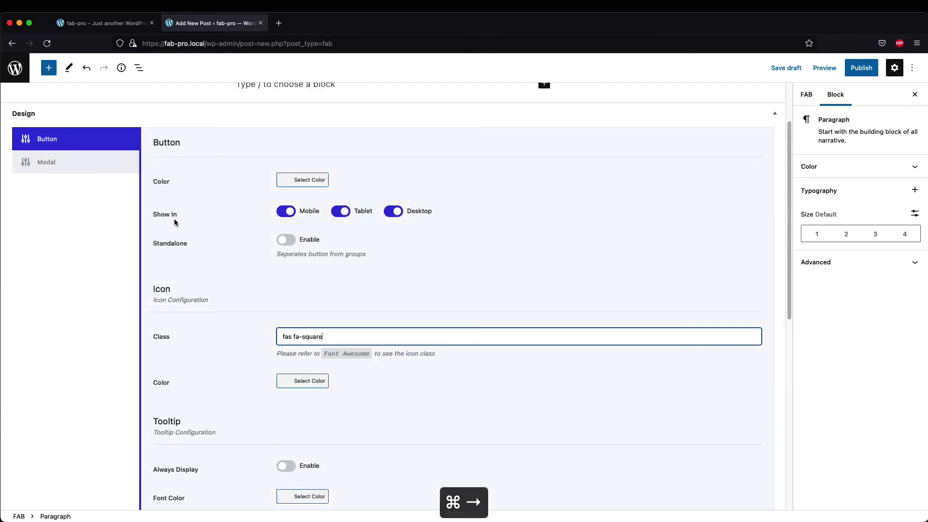
click(300, 181)
click(342, 293)
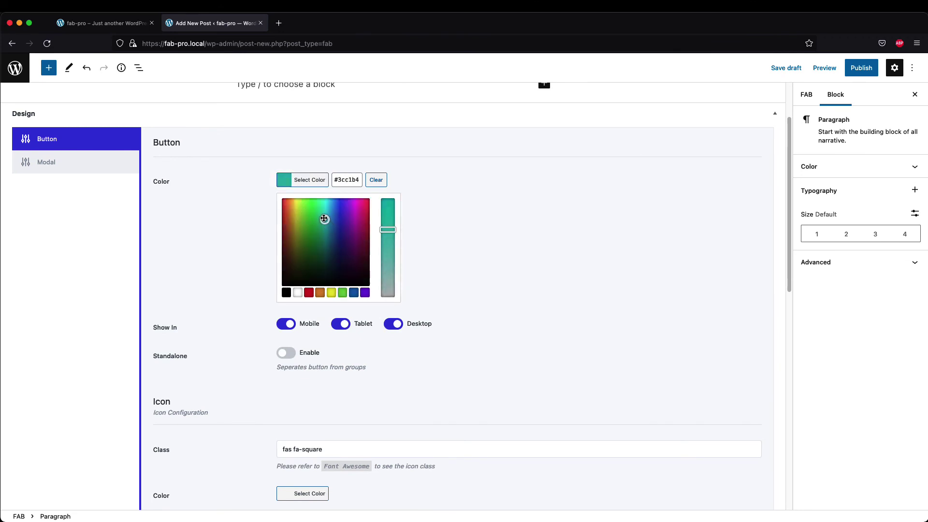
click(198, 262)
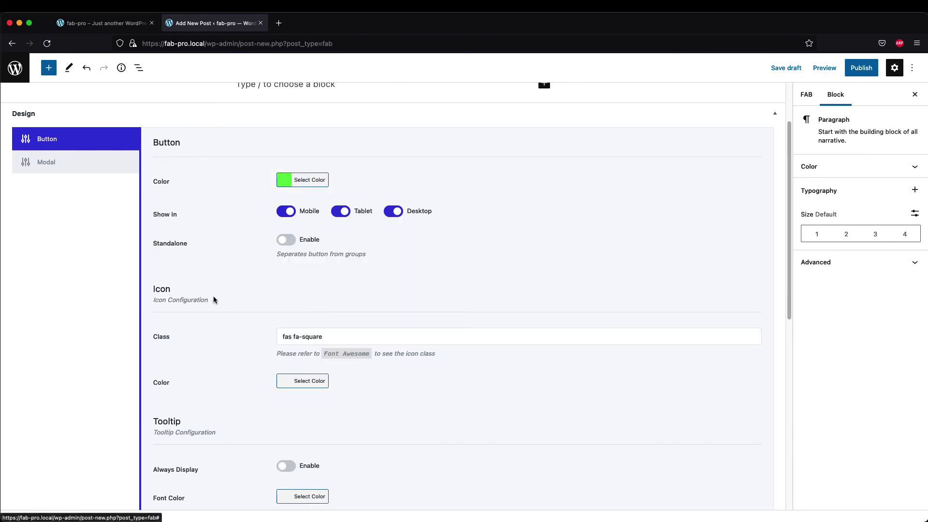
scroll(213, 294, down, 3)
scroll(224, 332, down, 10)
click(199, 291)
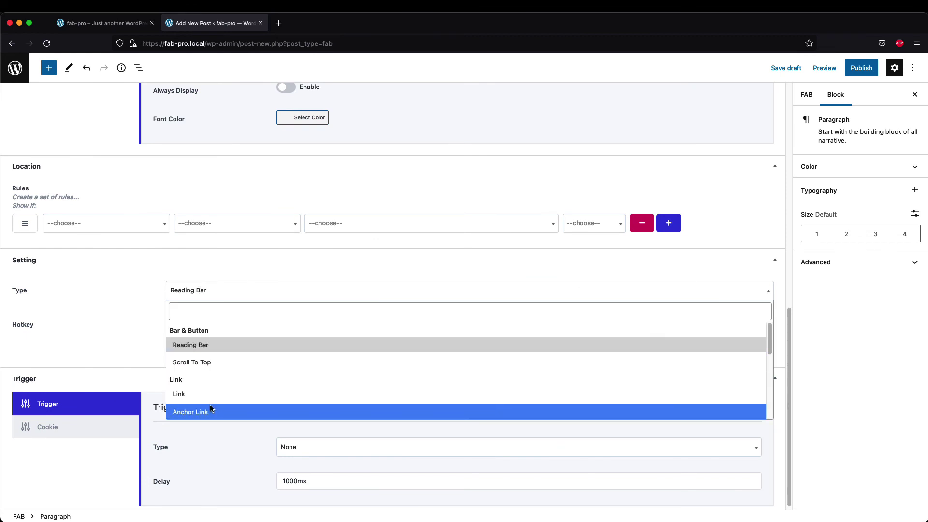
click(176, 378)
click(183, 318)
text(https://google.com)
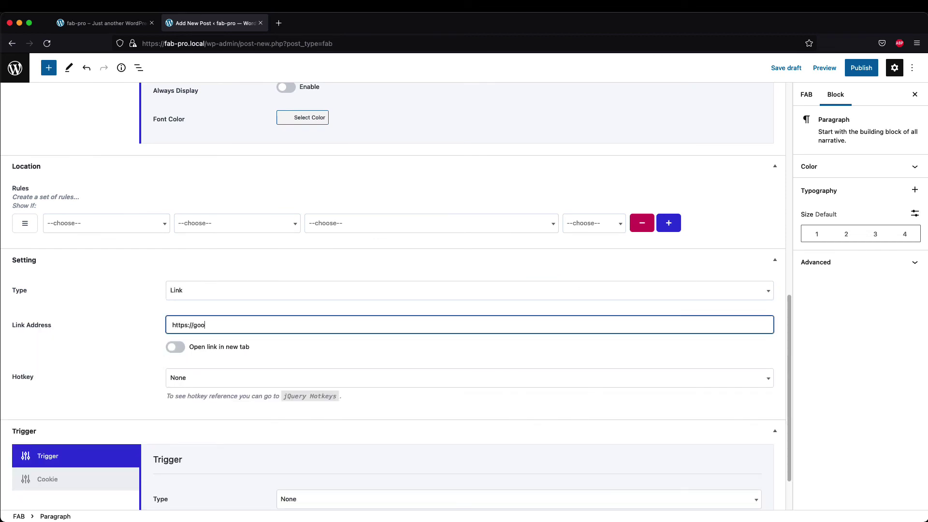
click(176, 346)
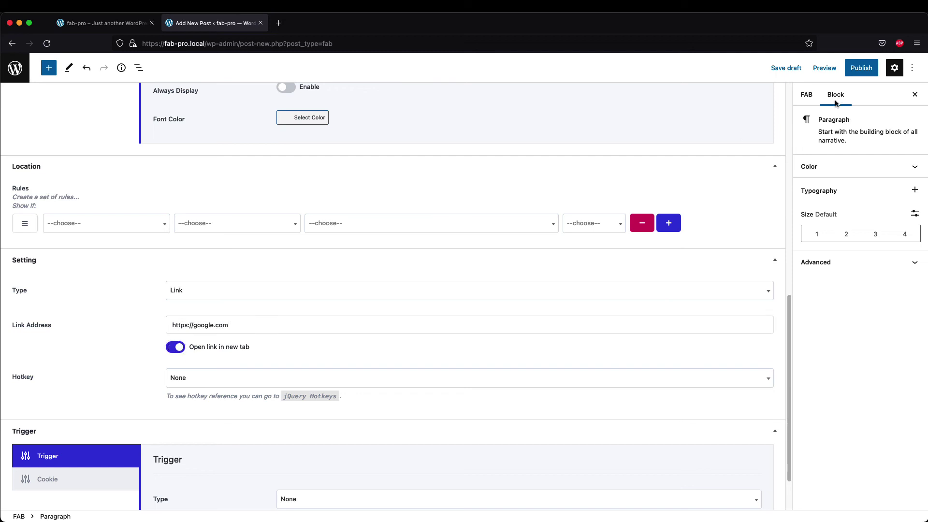
Publish the Call to Action 3 button, then reload the front page and expand the floating button group to check it
click(861, 68)
click(829, 68)
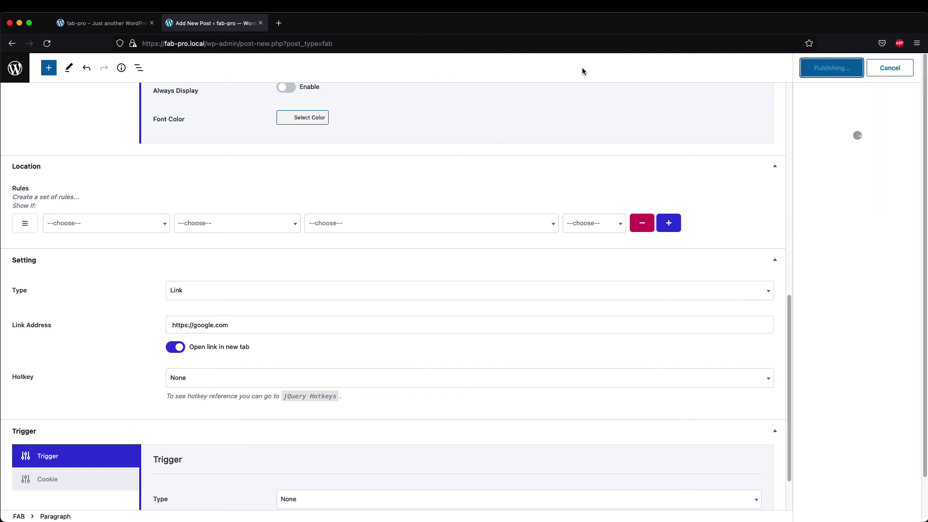
click(108, 22)
key(super+r)
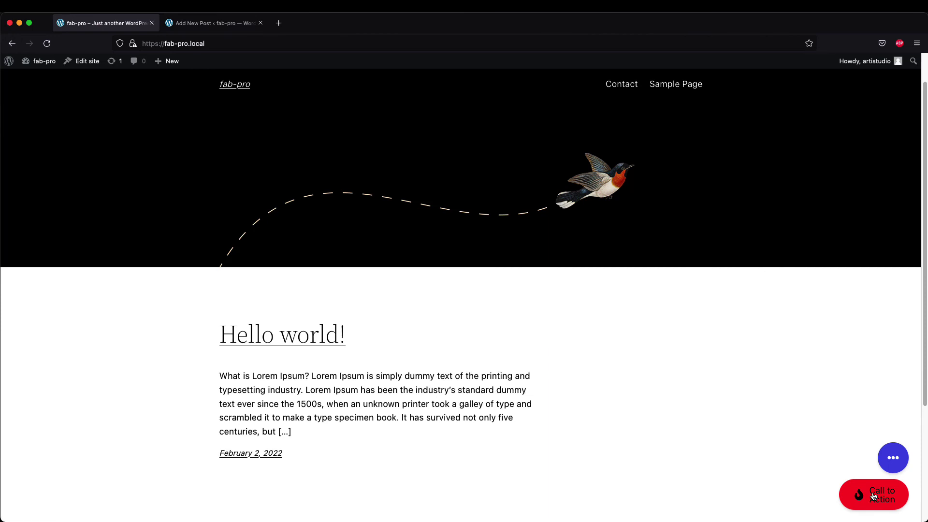
click(892, 458)
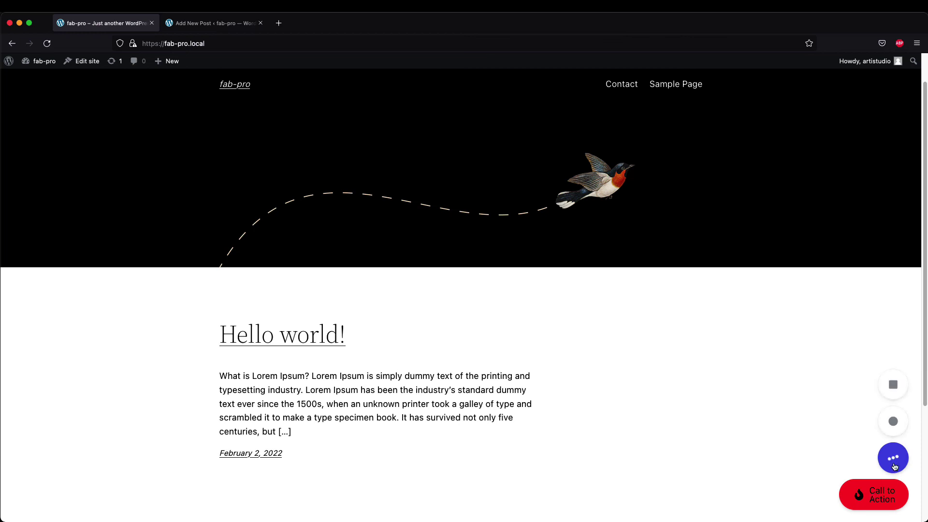